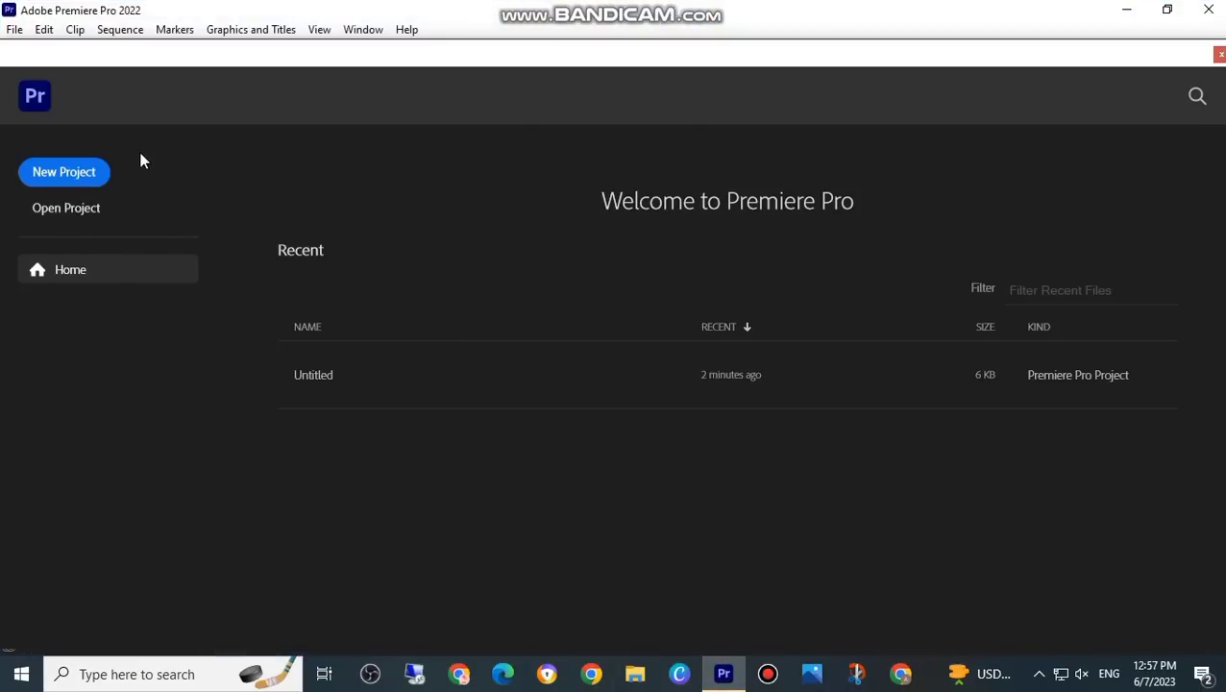
Step: Create a new project named Untitled in the default Premiere Pro 22.0 folder, replacing the existing project
{"action": "left_click", "coordinate": [63, 178]}
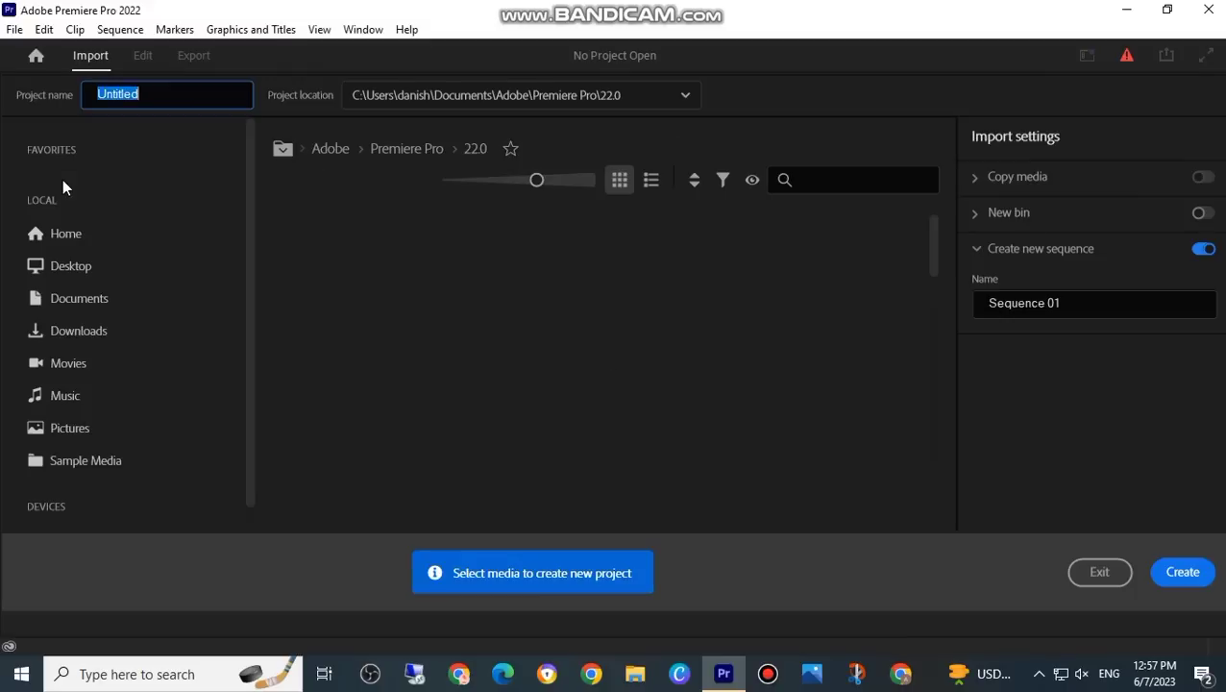
{"action": "left_click", "coordinate": [1179, 571]}
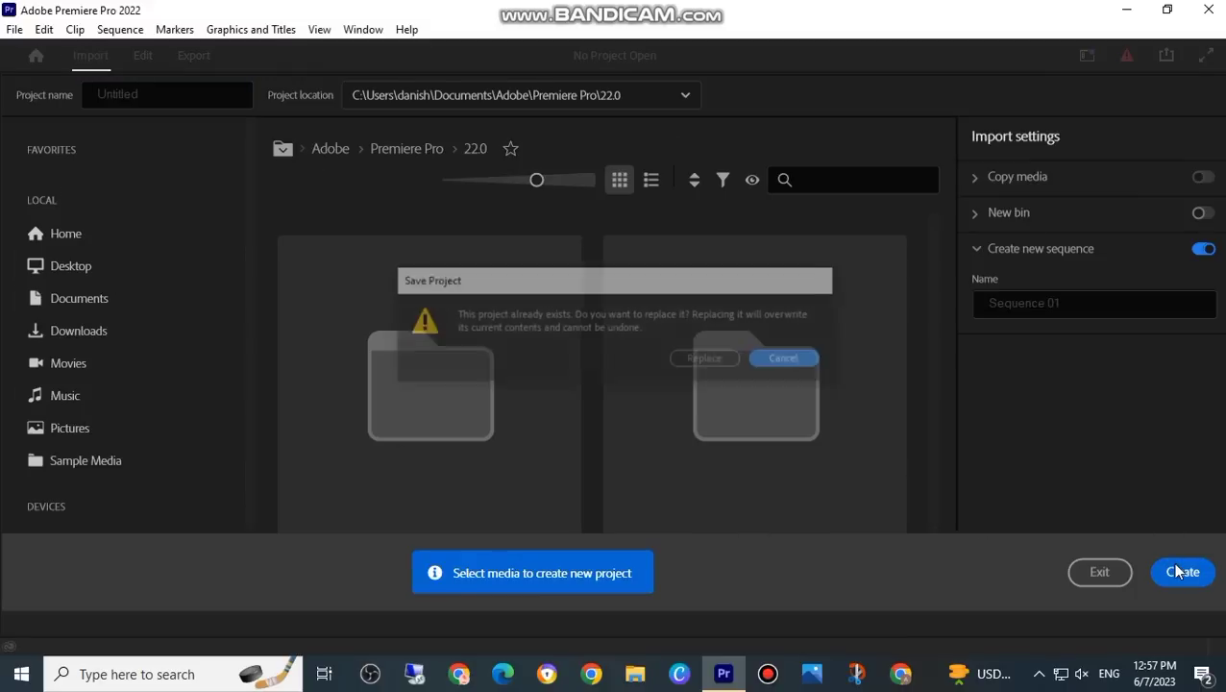
{"action": "left_click", "coordinate": [707, 361]}
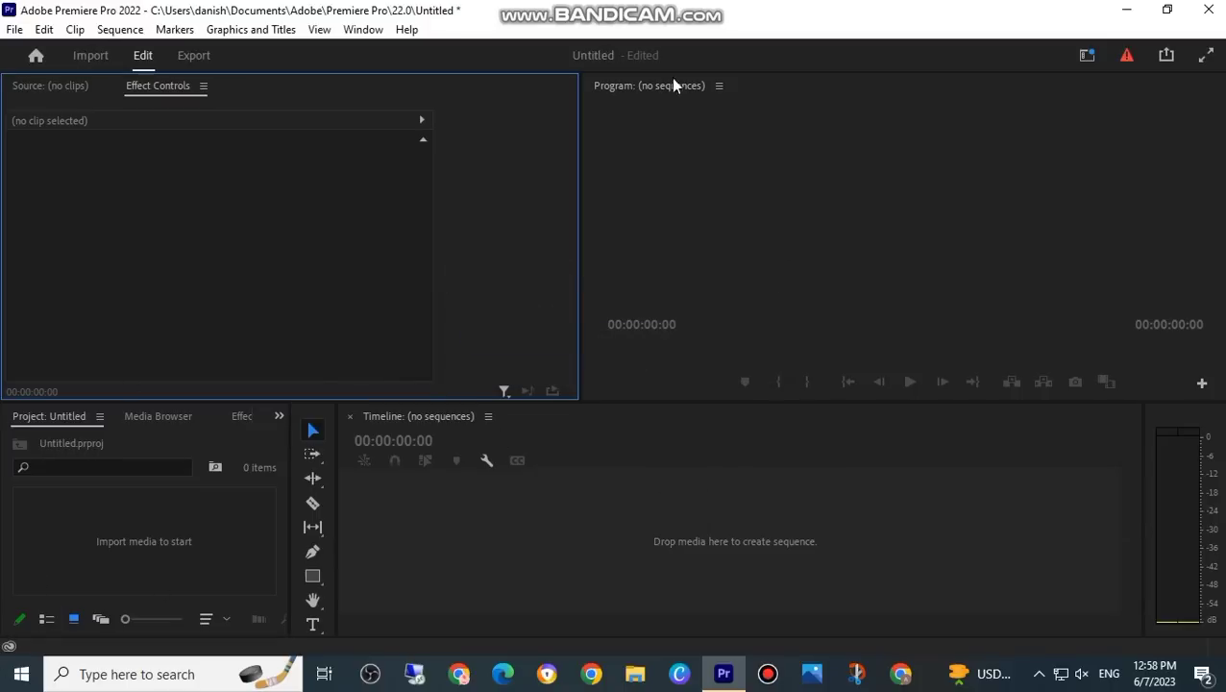
Step: Import the video "세상에서 나무 제일 쉽게 그리기 _ 철 수세미 기법" from the Downloads folder
{"action": "left_click", "coordinate": [141, 541]}
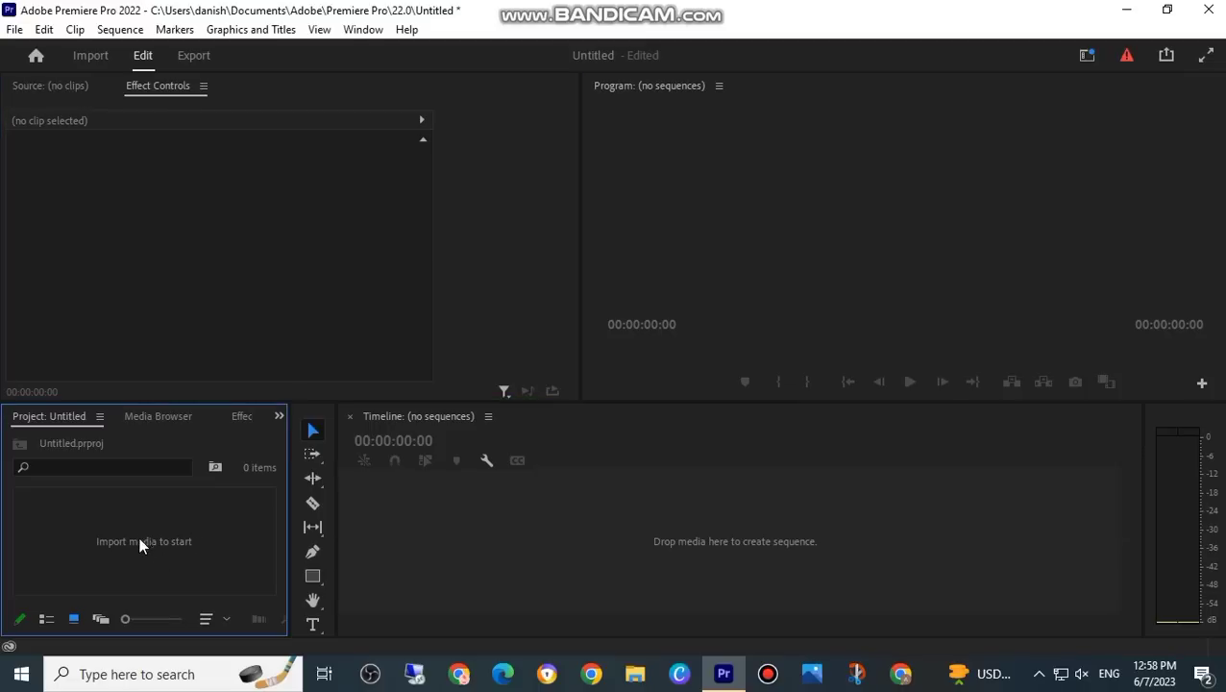
{"action": "double_click", "coordinate": [149, 541]}
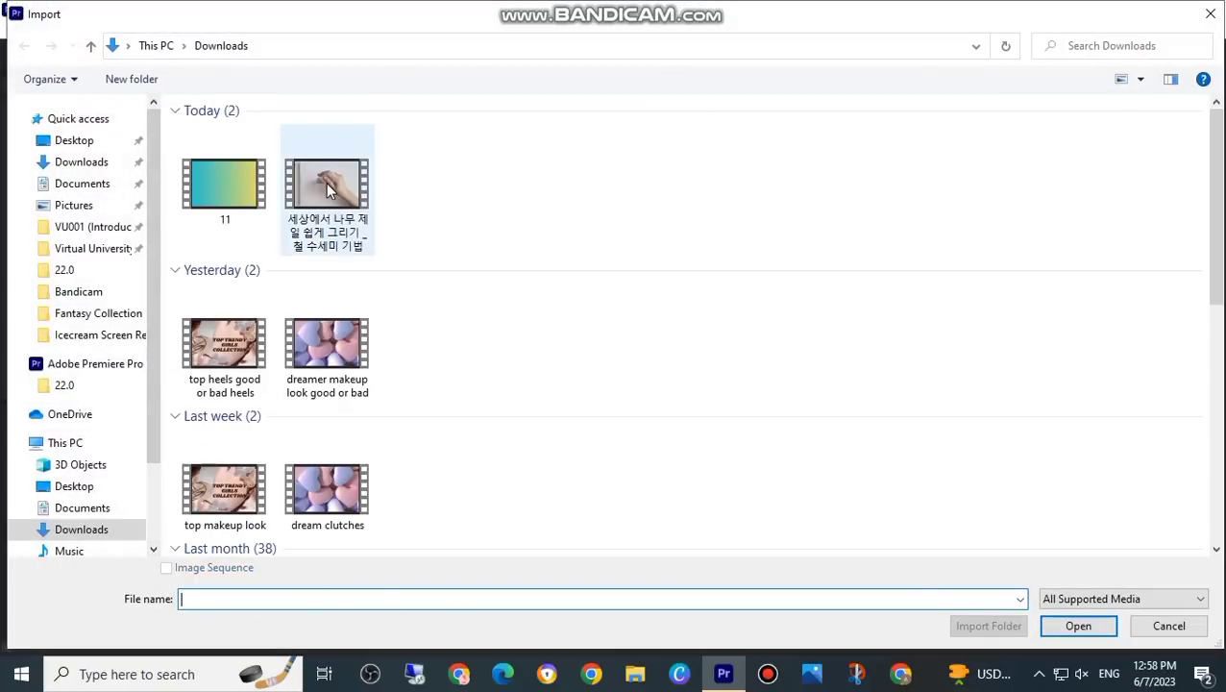
{"action": "left_click", "coordinate": [326, 181]}
{"action": "left_click", "coordinate": [1072, 627]}
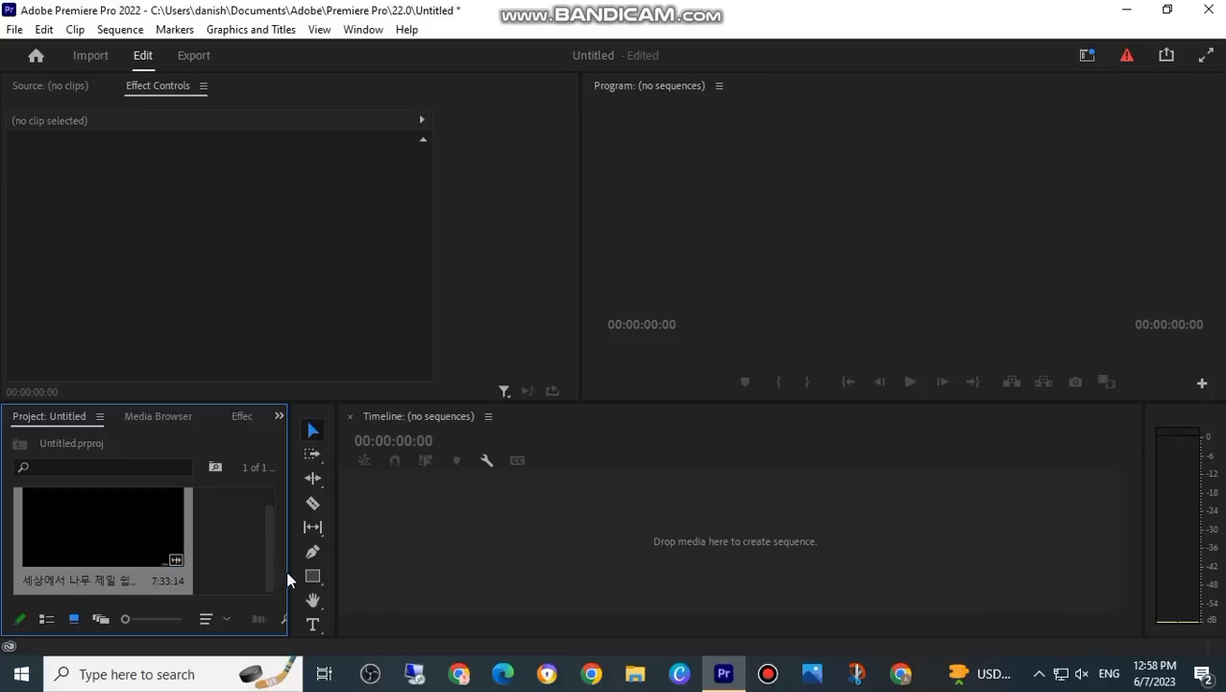
Step: Create a sequence from the imported video in the empty timeline and keep the playhead at the start
{"action": "left_click_drag", "start_coordinate": [137, 555], "coordinate": [391, 560]}
{"action": "left_click_drag", "start_coordinate": [490, 549], "coordinate": [490, 550]}
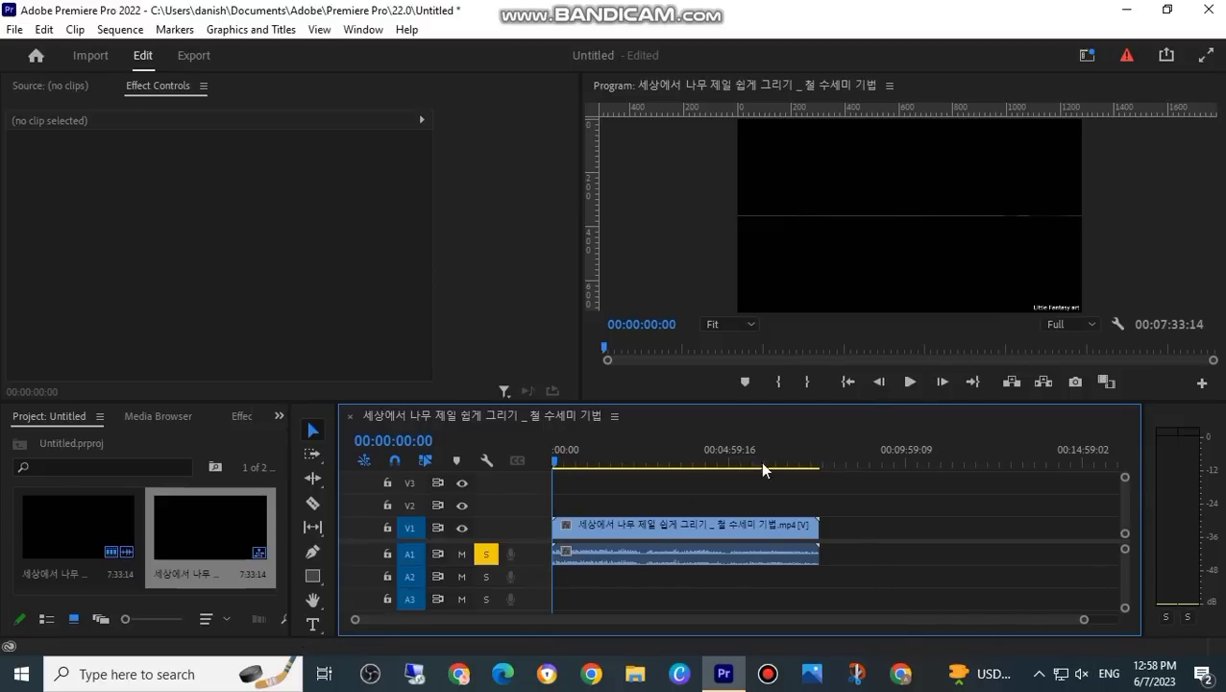
{"action": "left_click", "coordinate": [562, 462]}
{"action": "left_click_drag", "start_coordinate": [562, 463], "coordinate": [529, 465]}
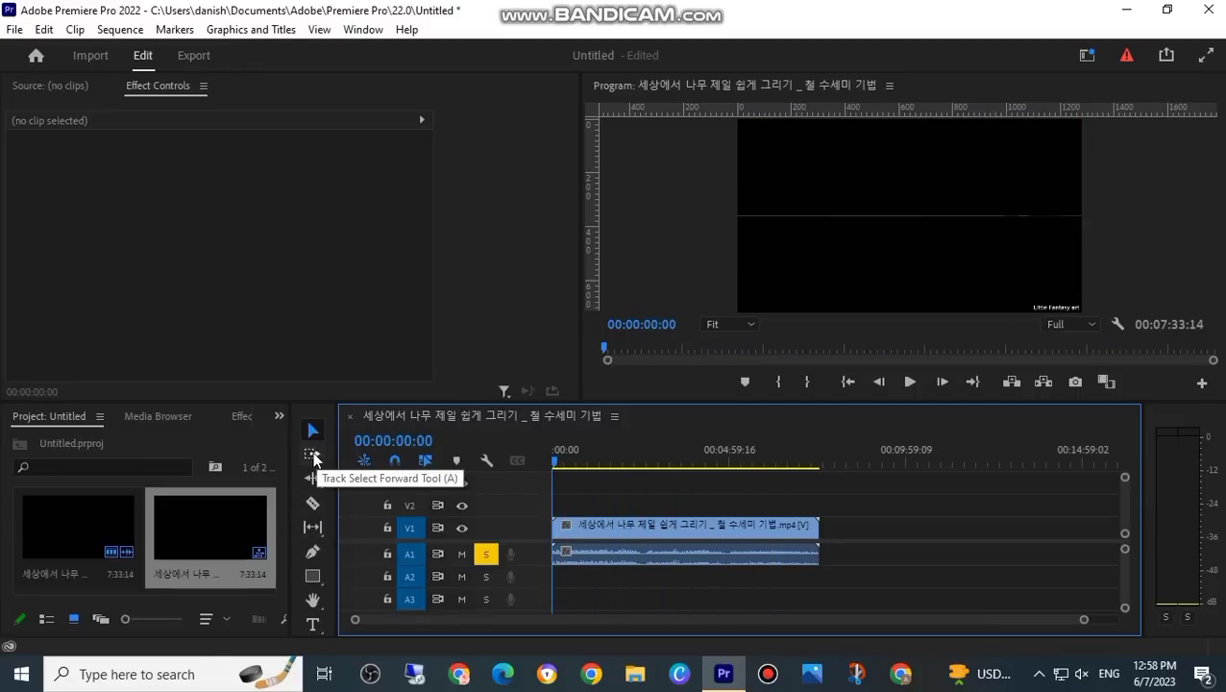
Step: Cut off and delete about the first 30 seconds of the clip with the Razor tool, and move the remainder to the sequence start
{"action": "left_click", "coordinate": [313, 457]}
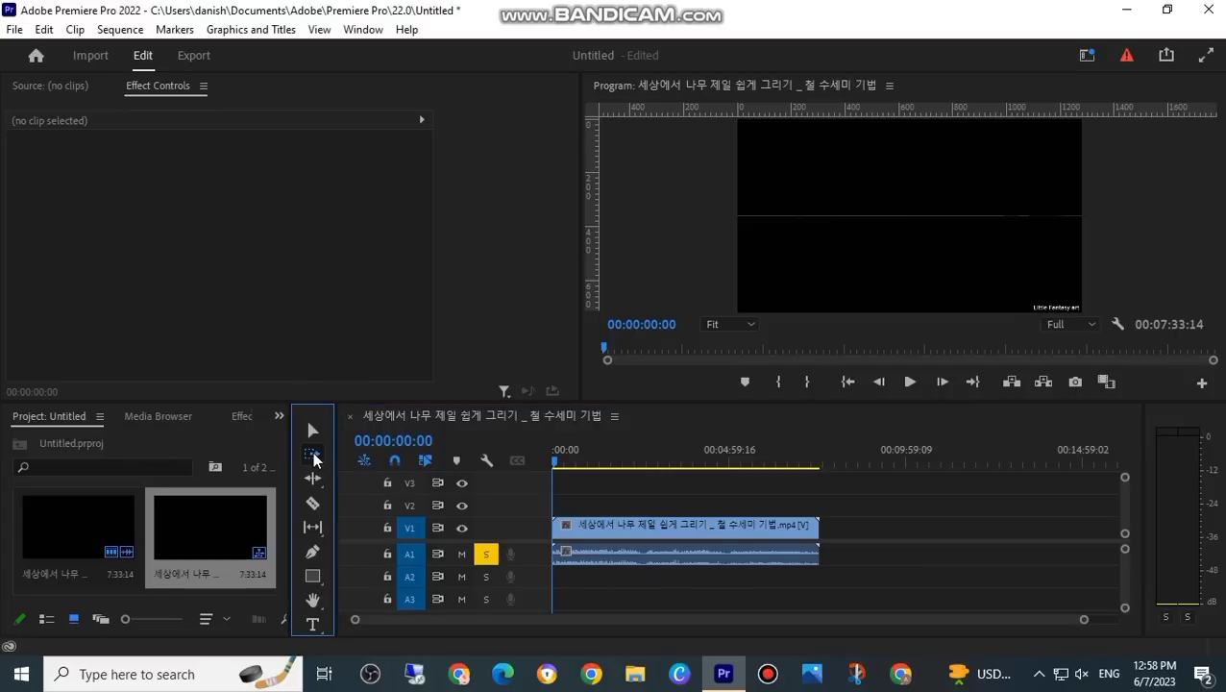
{"action": "left_click", "coordinate": [314, 479]}
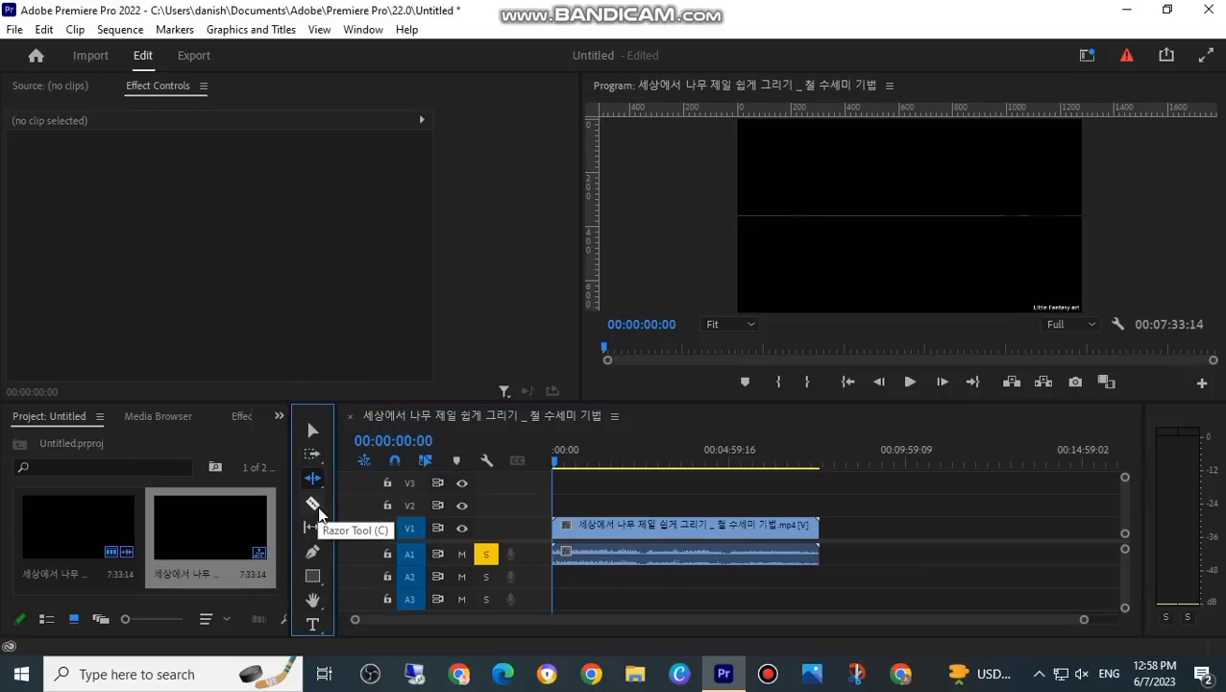
{"action": "left_click", "coordinate": [316, 510]}
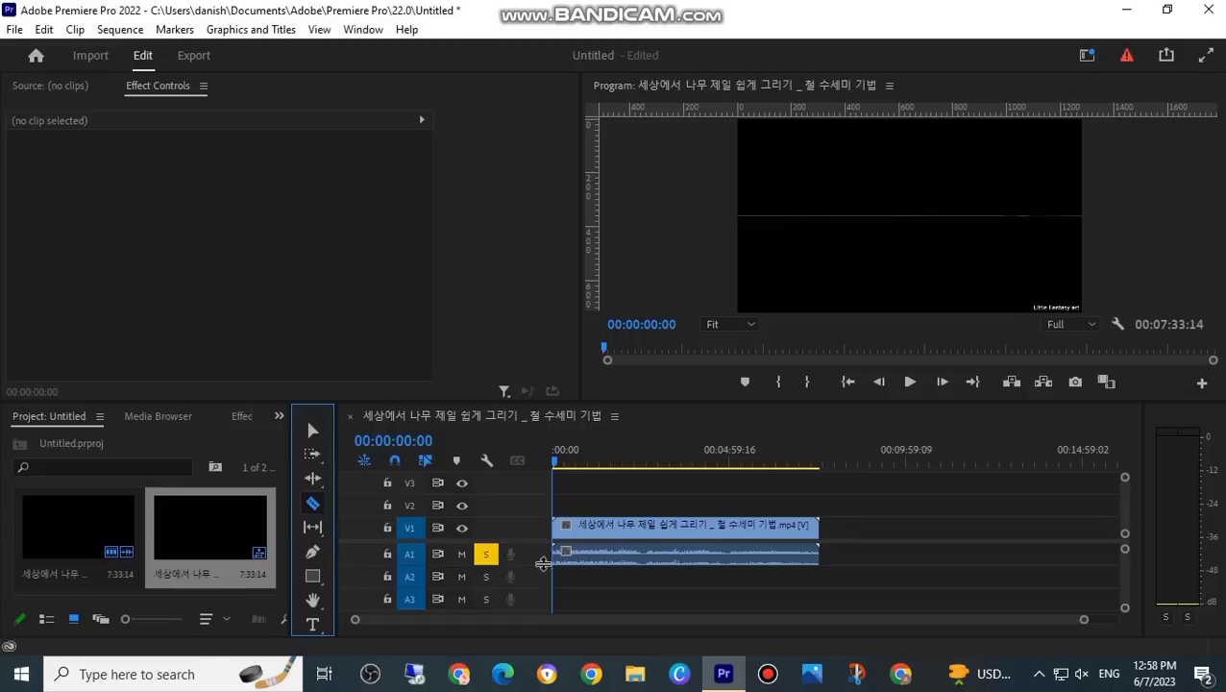
{"action": "left_click", "coordinate": [570, 531]}
{"action": "left_click_drag", "start_coordinate": [558, 463], "coordinate": [567, 462]}
{"action": "left_click", "coordinate": [313, 429]}
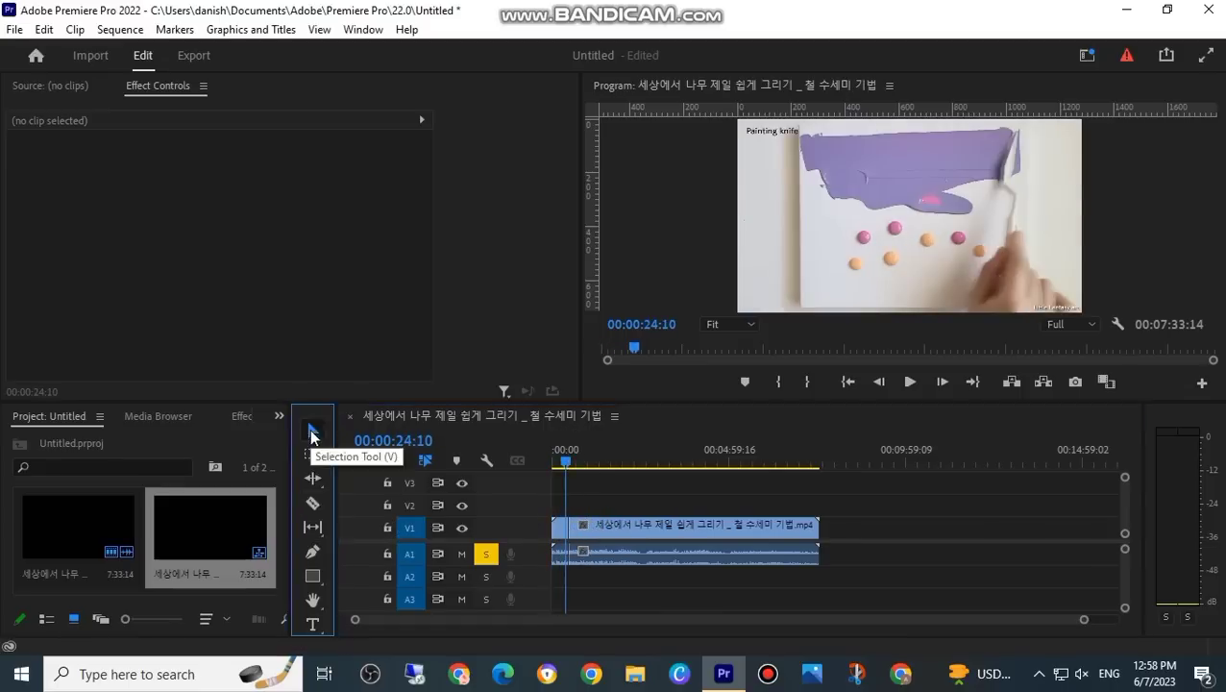
{"action": "left_click", "coordinate": [561, 526]}
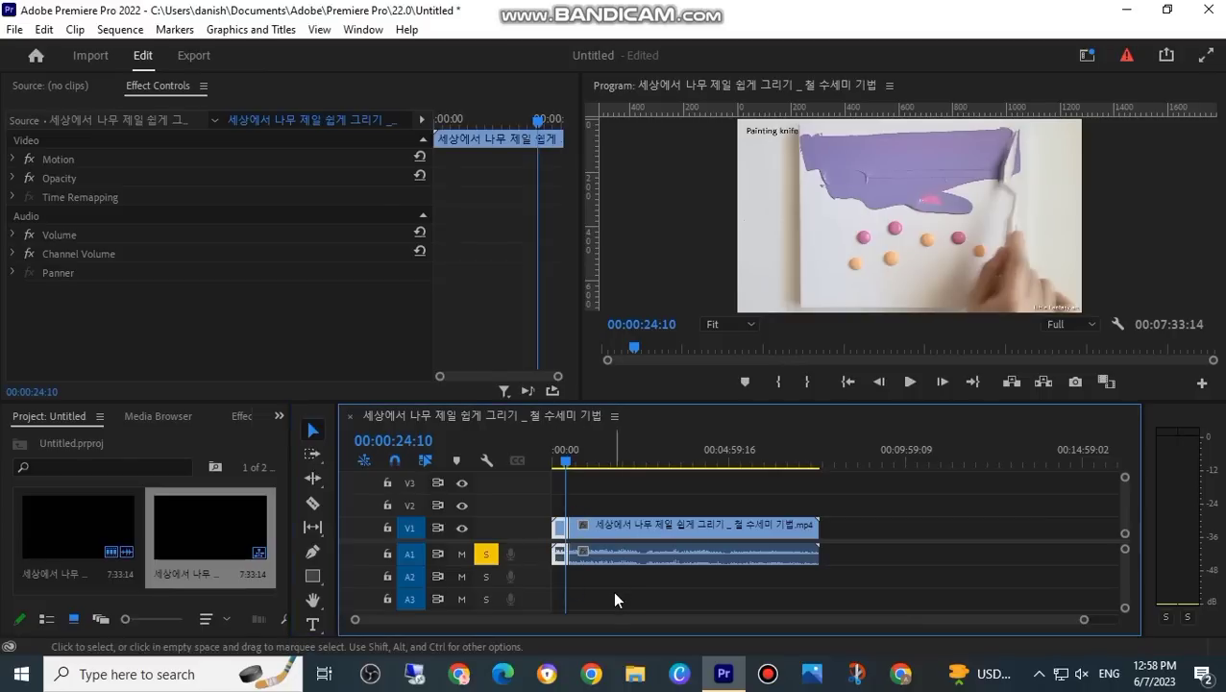
{"action": "key", "text": "Delete"}
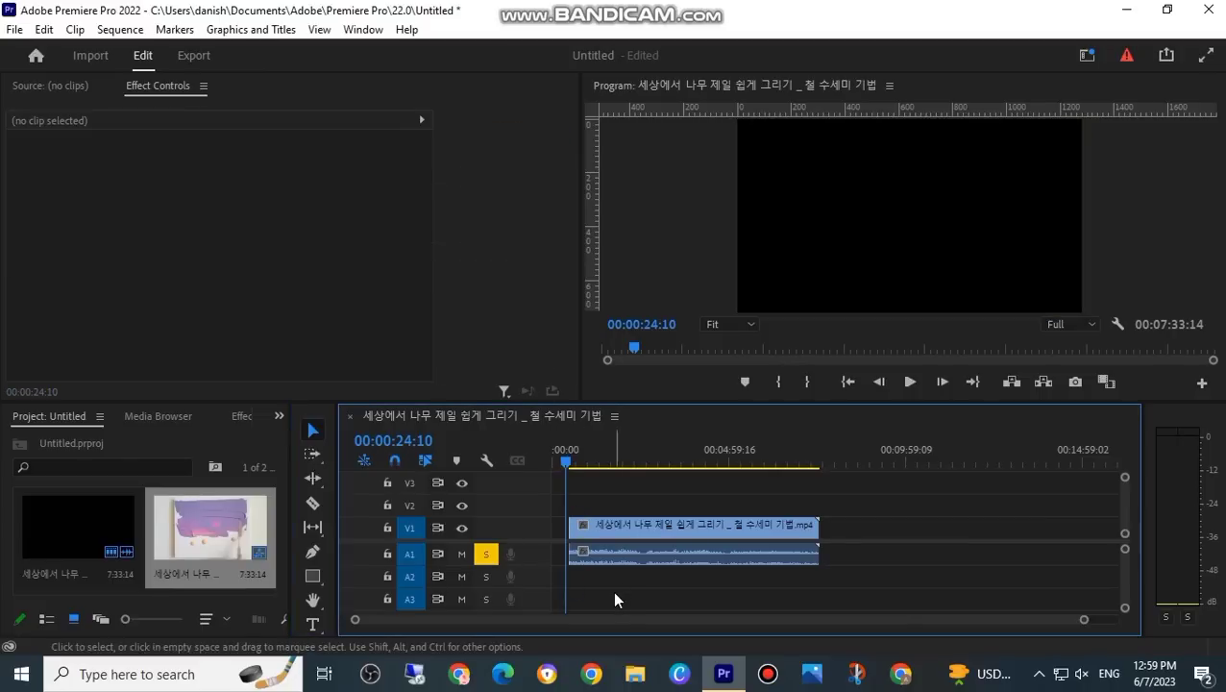
{"action": "left_click", "coordinate": [610, 529]}
{"action": "left_click_drag", "start_coordinate": [609, 528], "coordinate": [578, 523]}
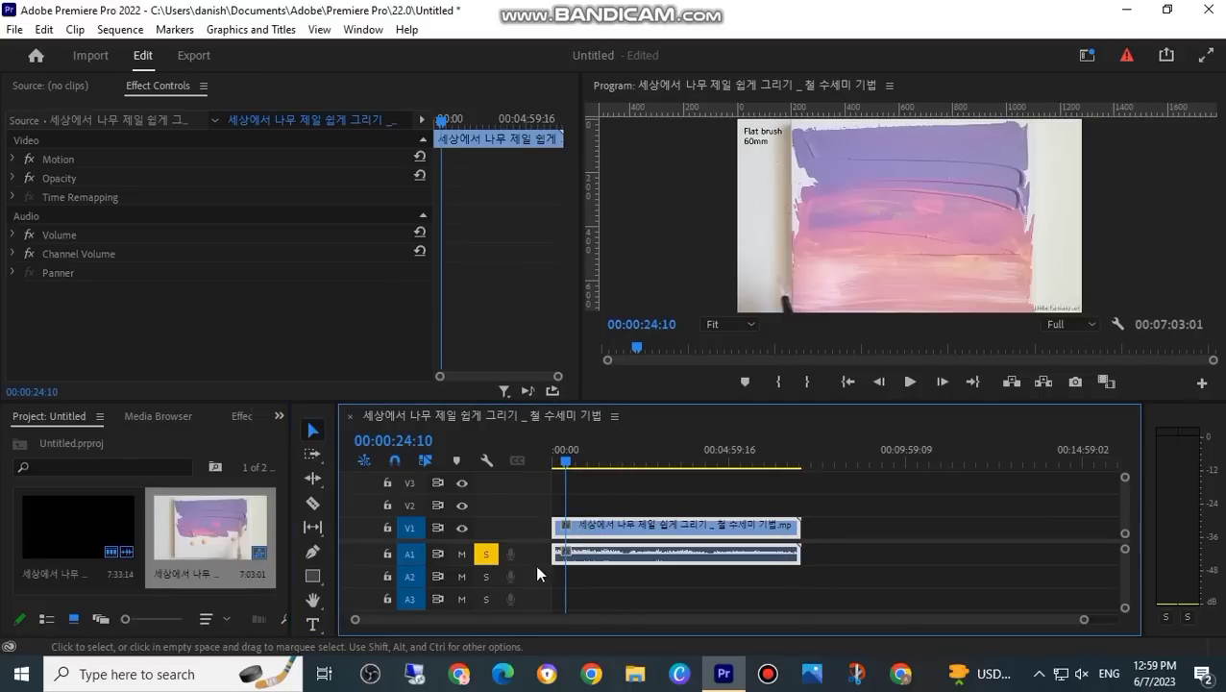
Step: Split the clip at about 1:51, delete everything after the cut, and return the playhead to the start
{"action": "left_click", "coordinate": [313, 502]}
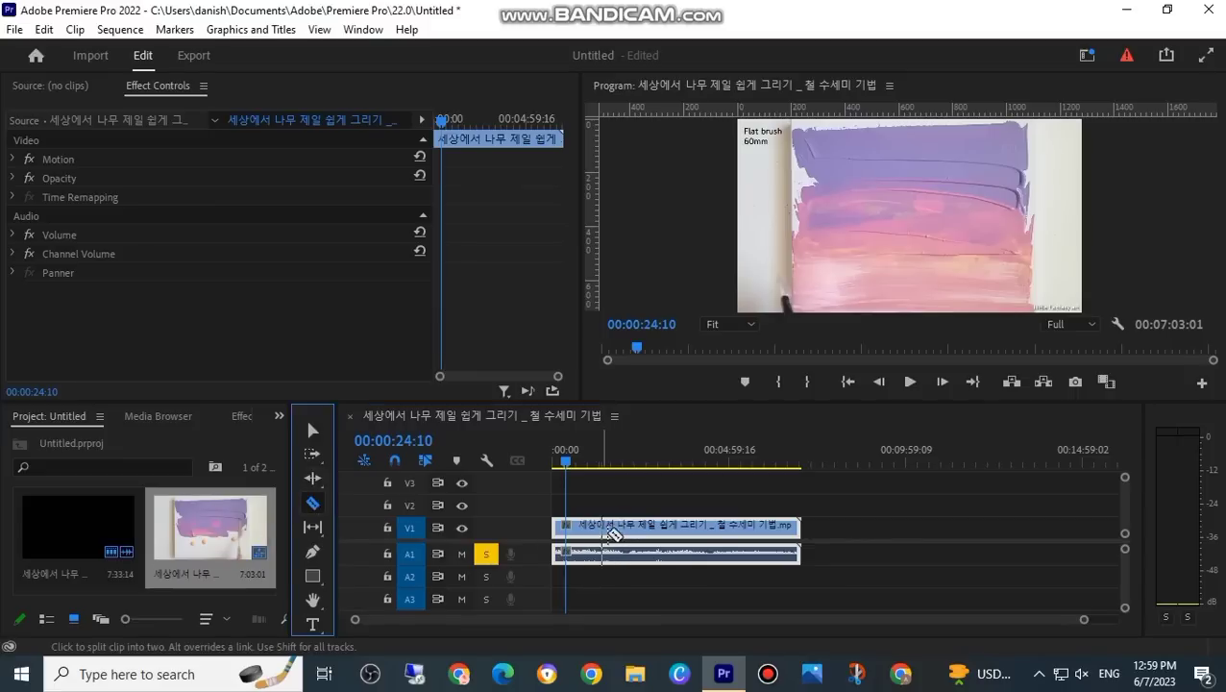
{"action": "left_click", "coordinate": [616, 528]}
{"action": "left_click", "coordinate": [313, 432]}
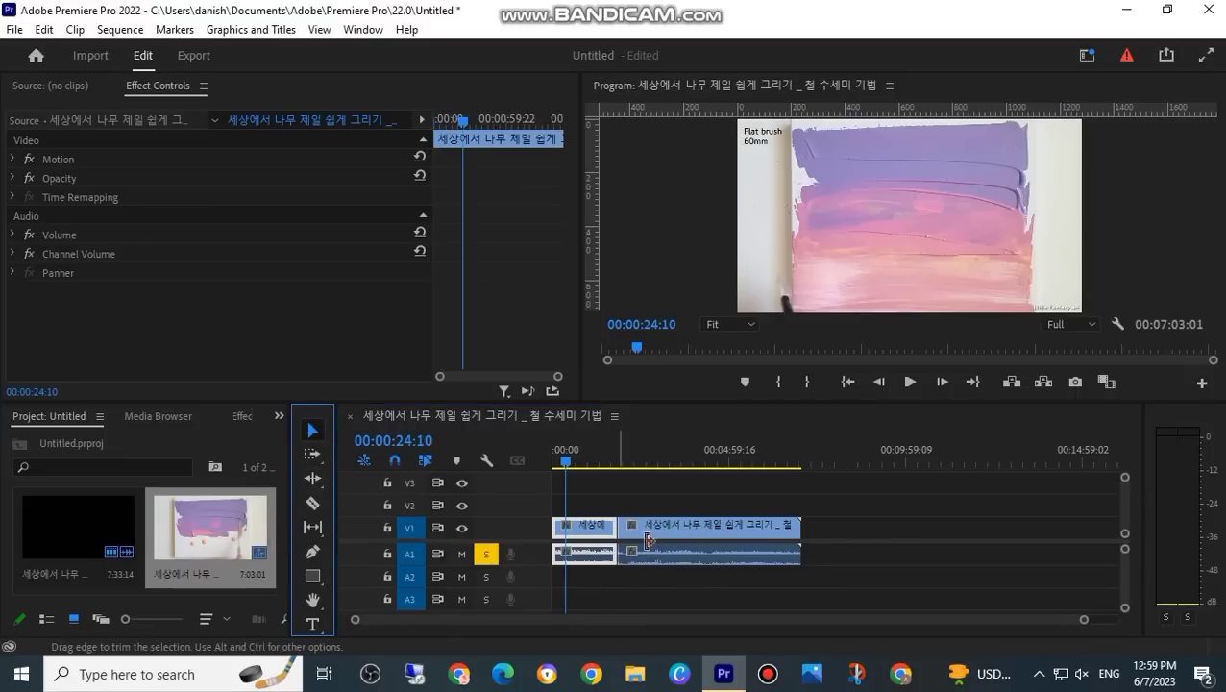
{"action": "left_click", "coordinate": [712, 524]}
{"action": "key", "text": "Delete"}
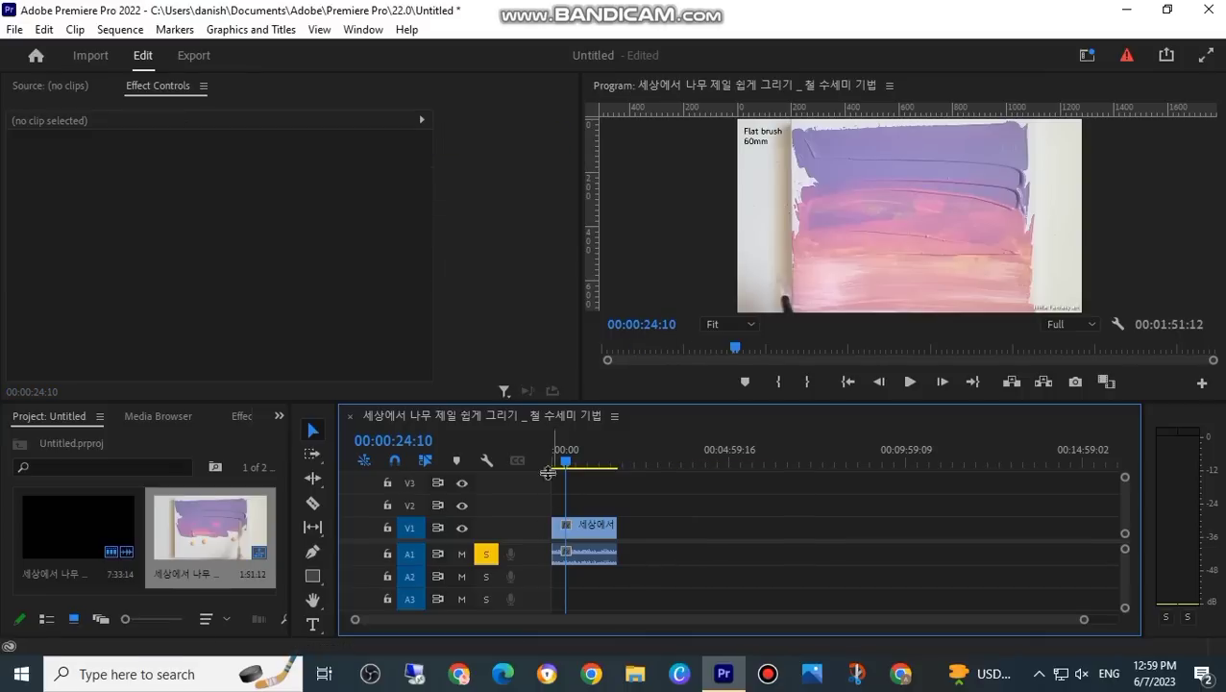
{"action": "key", "text": "Home"}
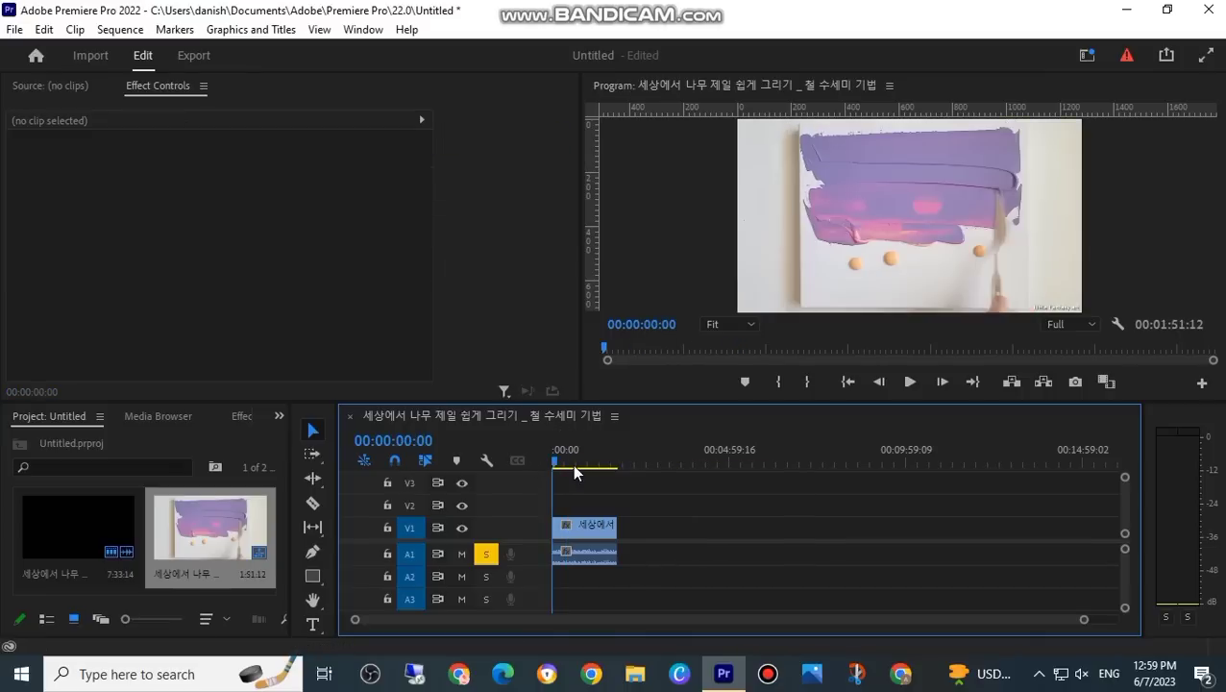
{"action": "left_click_drag", "start_coordinate": [567, 460], "coordinate": [511, 487]}
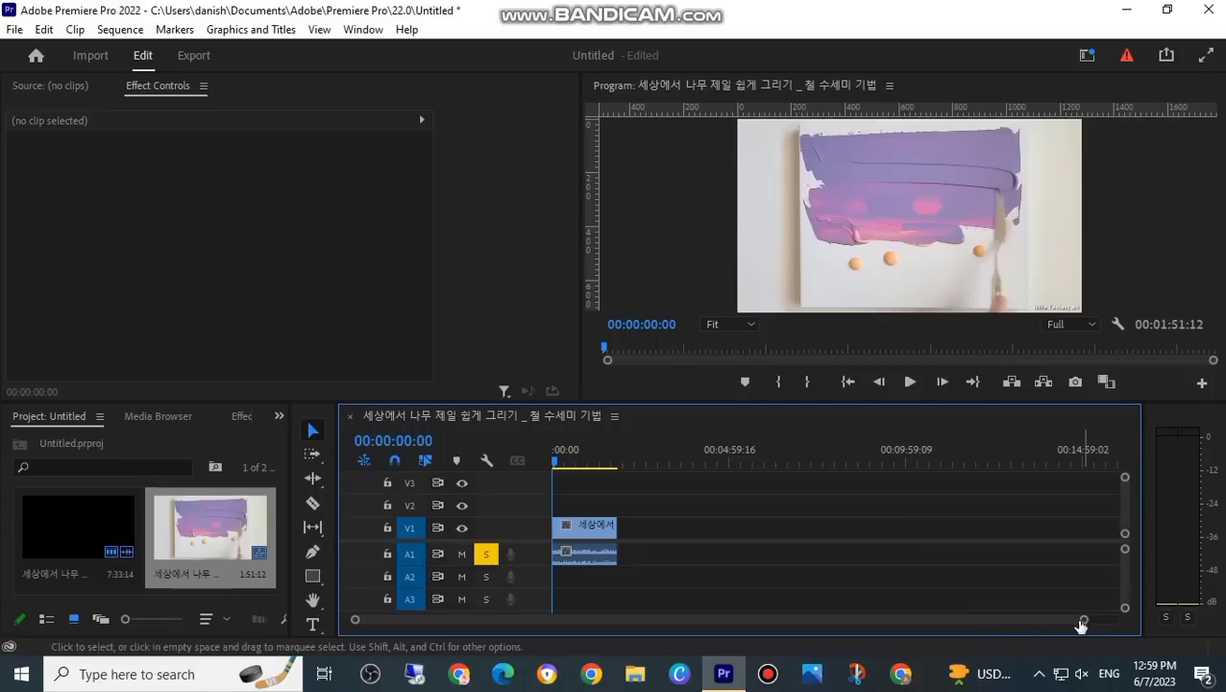
Step: Split the trimmed clip into six pieces at about 14, 33, 57, 76 and 94 seconds with the Razor tool
{"action": "left_click_drag", "start_coordinate": [1082, 623], "coordinate": [1055, 615]}
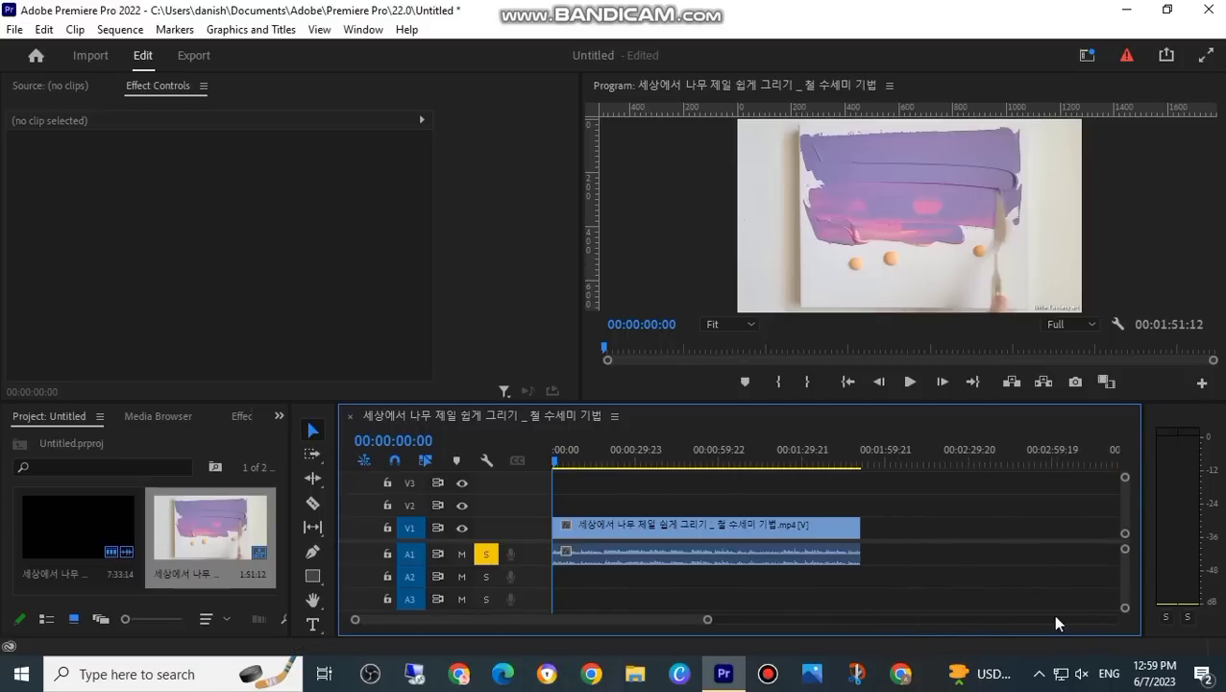
{"action": "mouse_move", "coordinate": [708, 623]}
{"action": "left_mouse_down"}
{"action": "mouse_move", "coordinate": [632, 626]}
{"action": "mouse_move", "coordinate": [760, 618]}
{"action": "mouse_move", "coordinate": [648, 627]}
{"action": "mouse_move", "coordinate": [774, 630]}
{"action": "mouse_move", "coordinate": [830, 616]}
{"action": "left_mouse_up"}
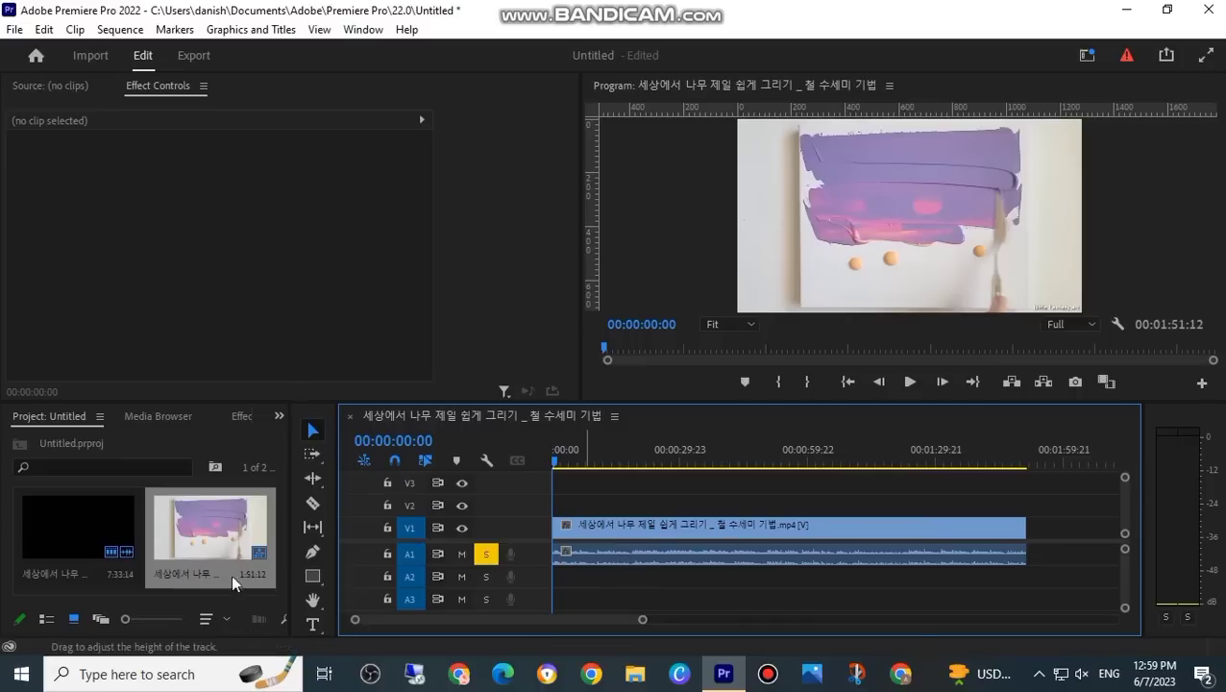
{"action": "left_click", "coordinate": [315, 506]}
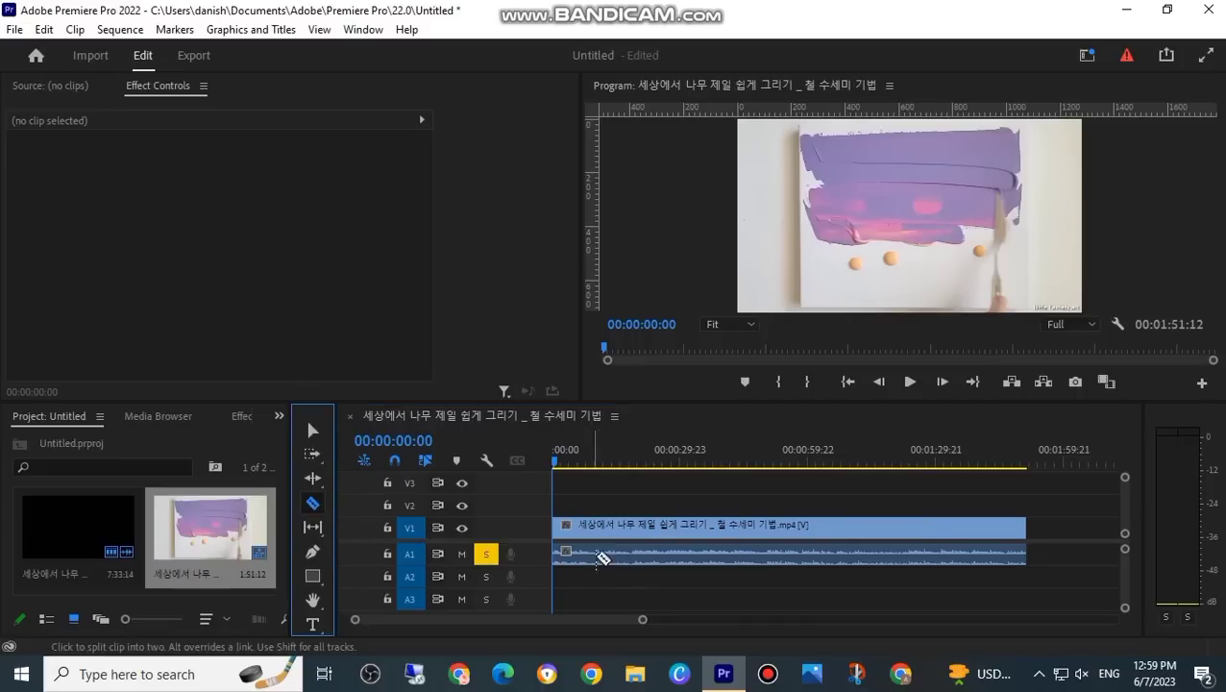
{"action": "left_click", "coordinate": [612, 535]}
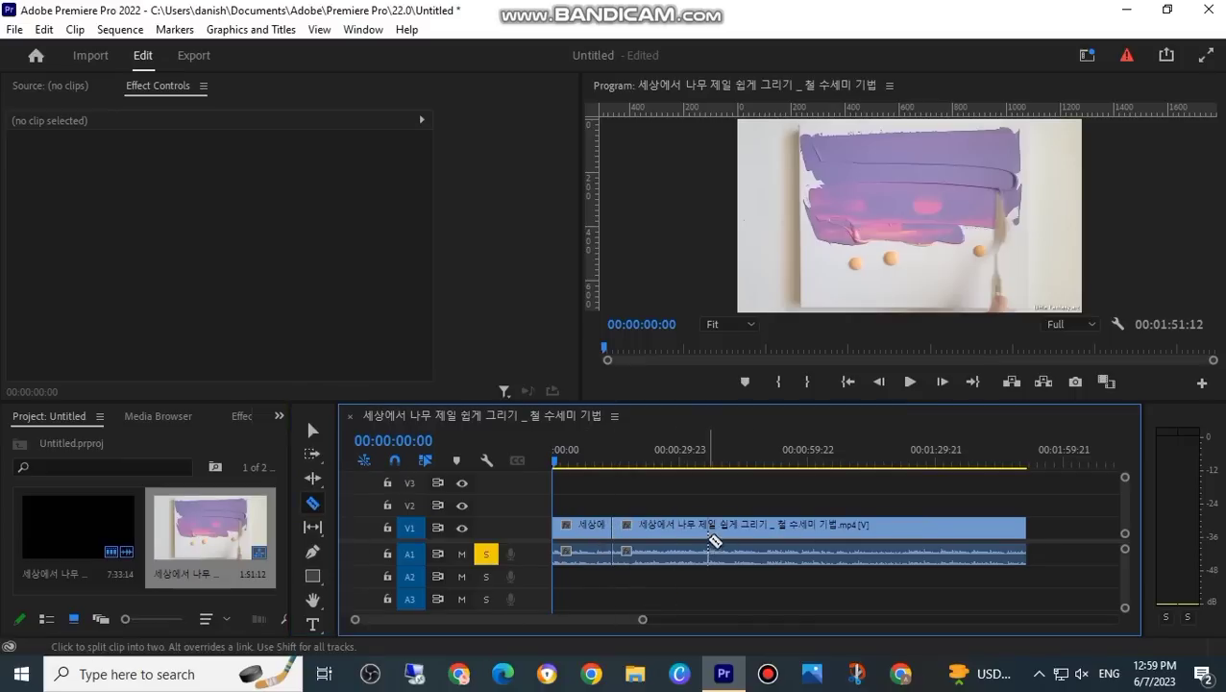
{"action": "left_click", "coordinate": [693, 535]}
{"action": "left_click", "coordinate": [795, 535]}
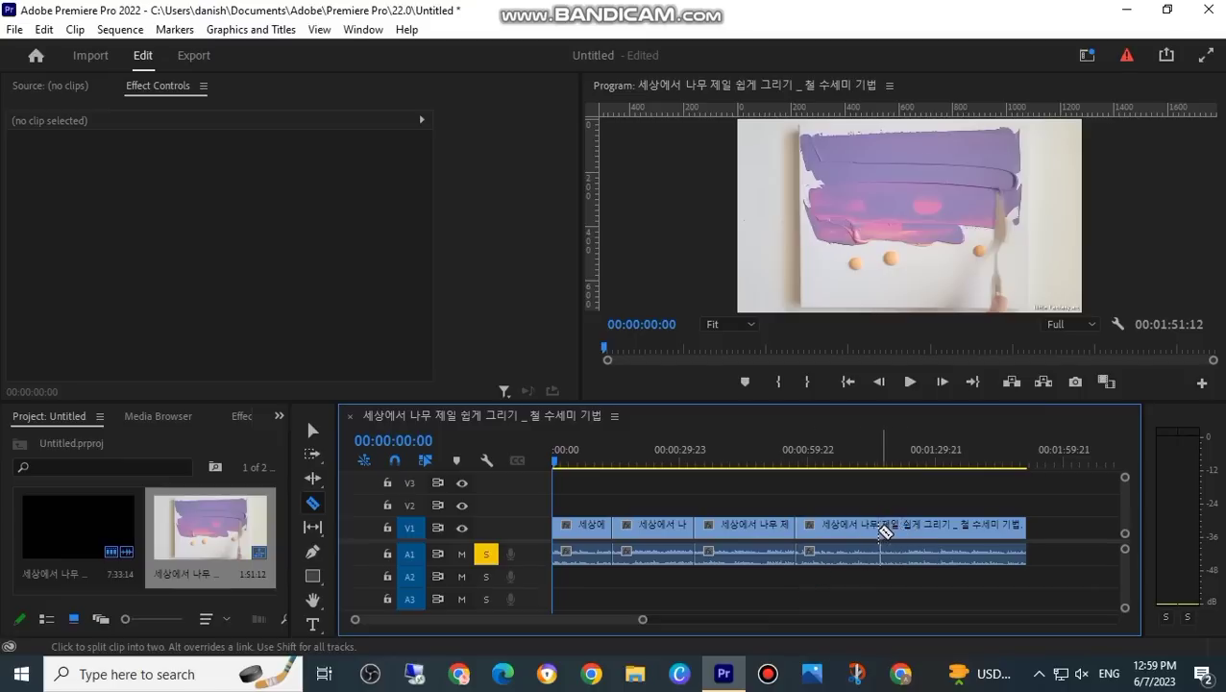
{"action": "left_click", "coordinate": [878, 534]}
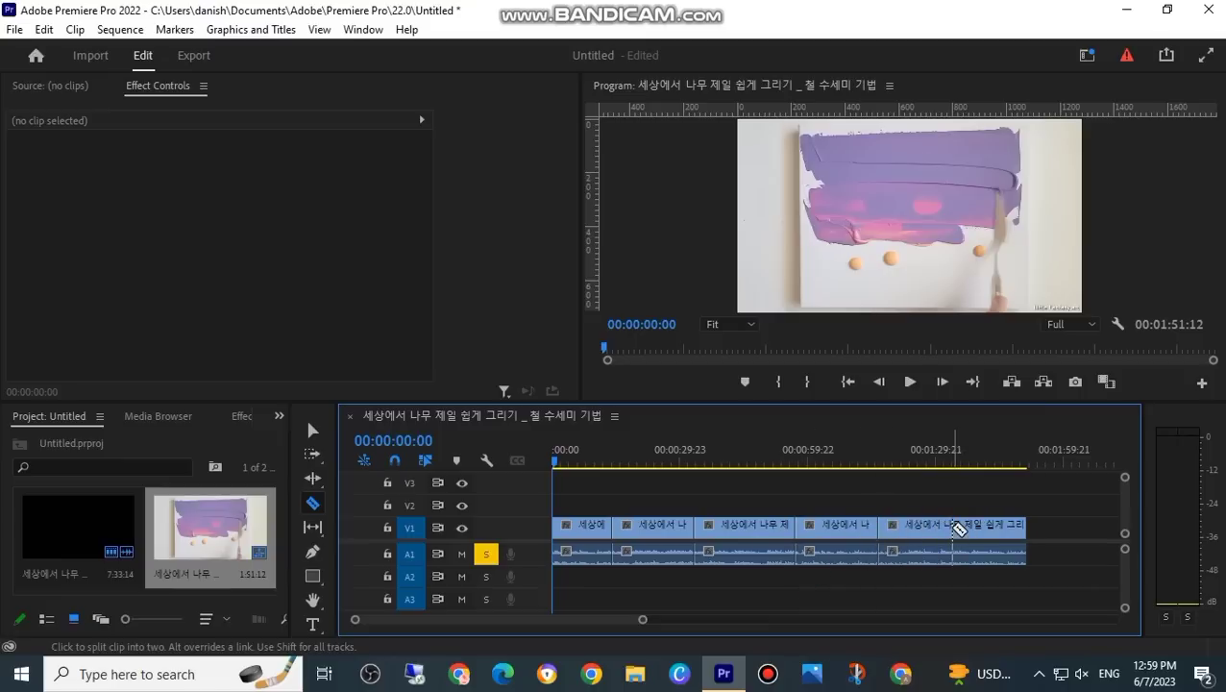
{"action": "left_click", "coordinate": [952, 530]}
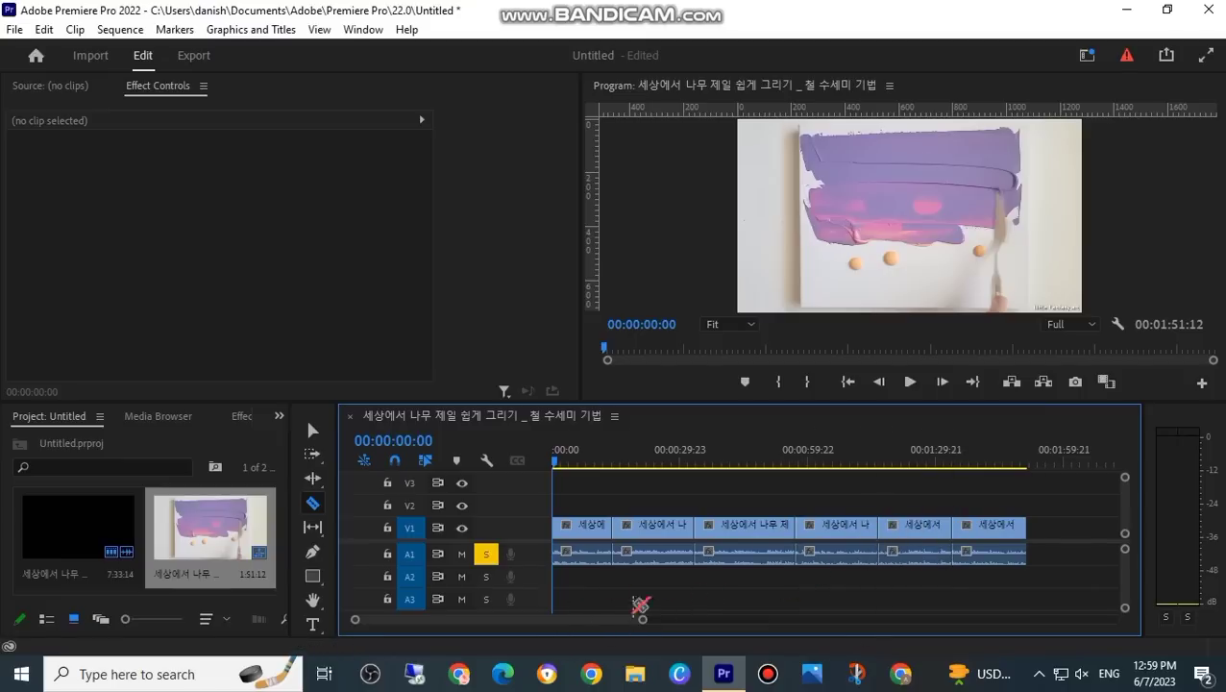
Step: Move the second piece to the end of the sequence and shift the third and fourth pieces earlier to close the gap
{"action": "left_click", "coordinate": [308, 435]}
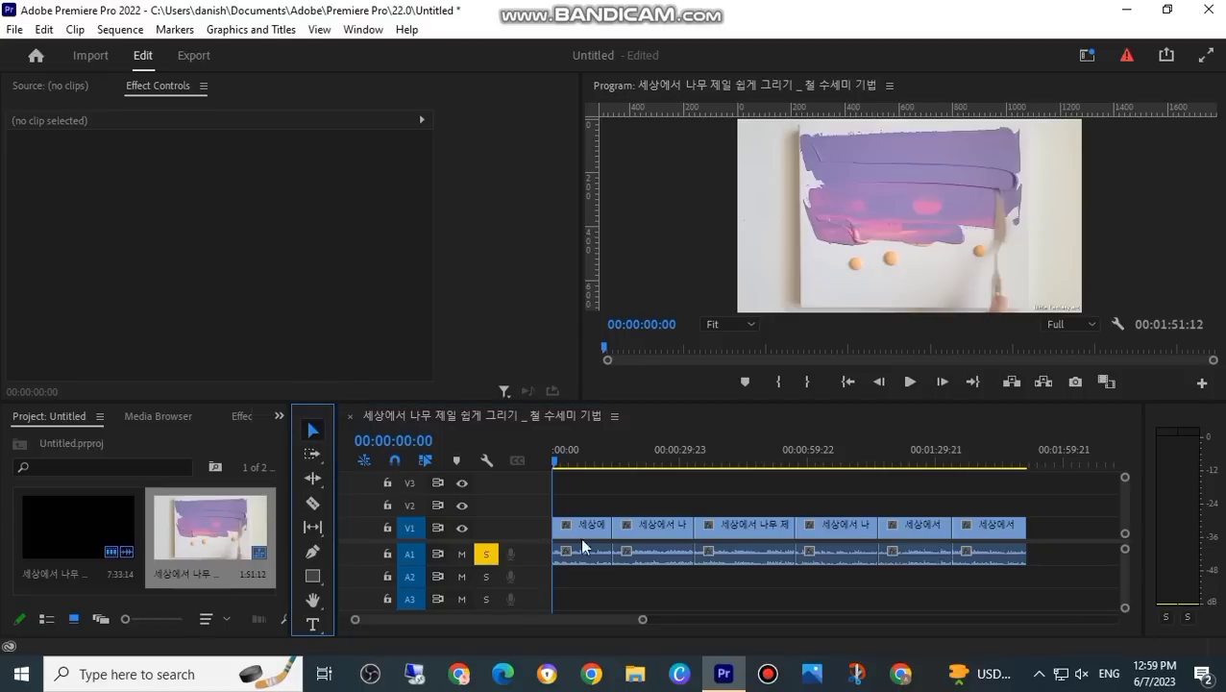
{"action": "left_click_drag", "start_coordinate": [656, 534], "coordinate": [1061, 523]}
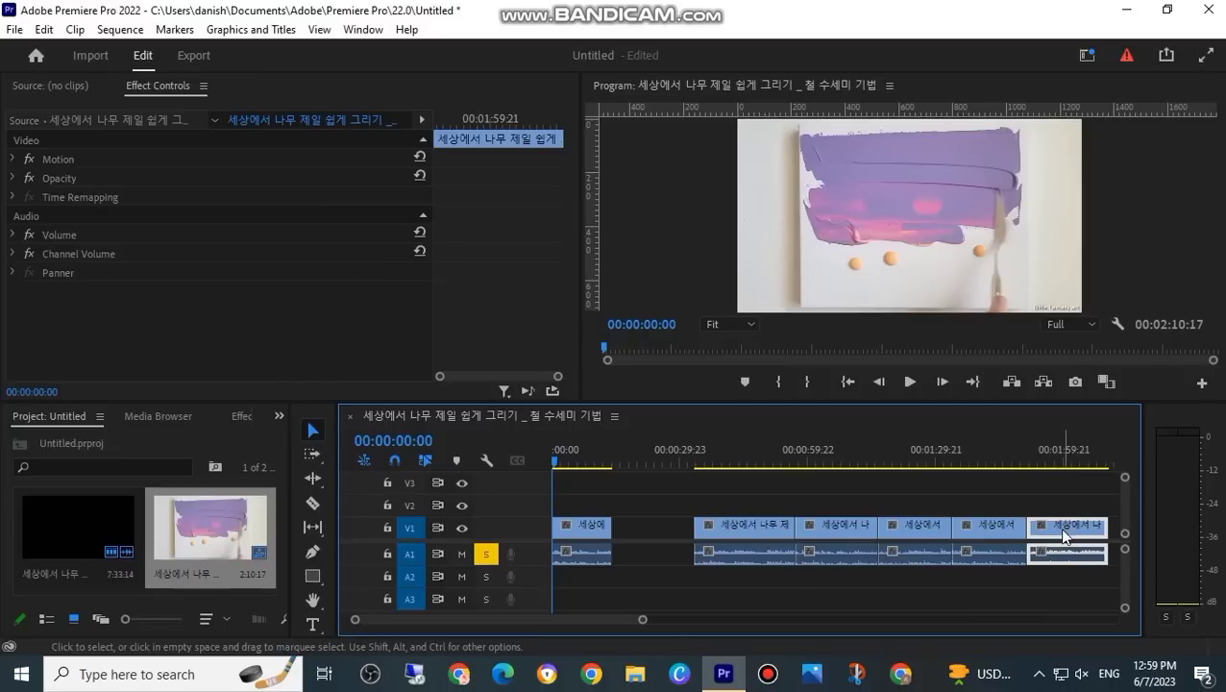
{"action": "left_click_drag", "start_coordinate": [735, 541], "coordinate": [654, 540]}
{"action": "left_click_drag", "start_coordinate": [813, 536], "coordinate": [732, 536]}
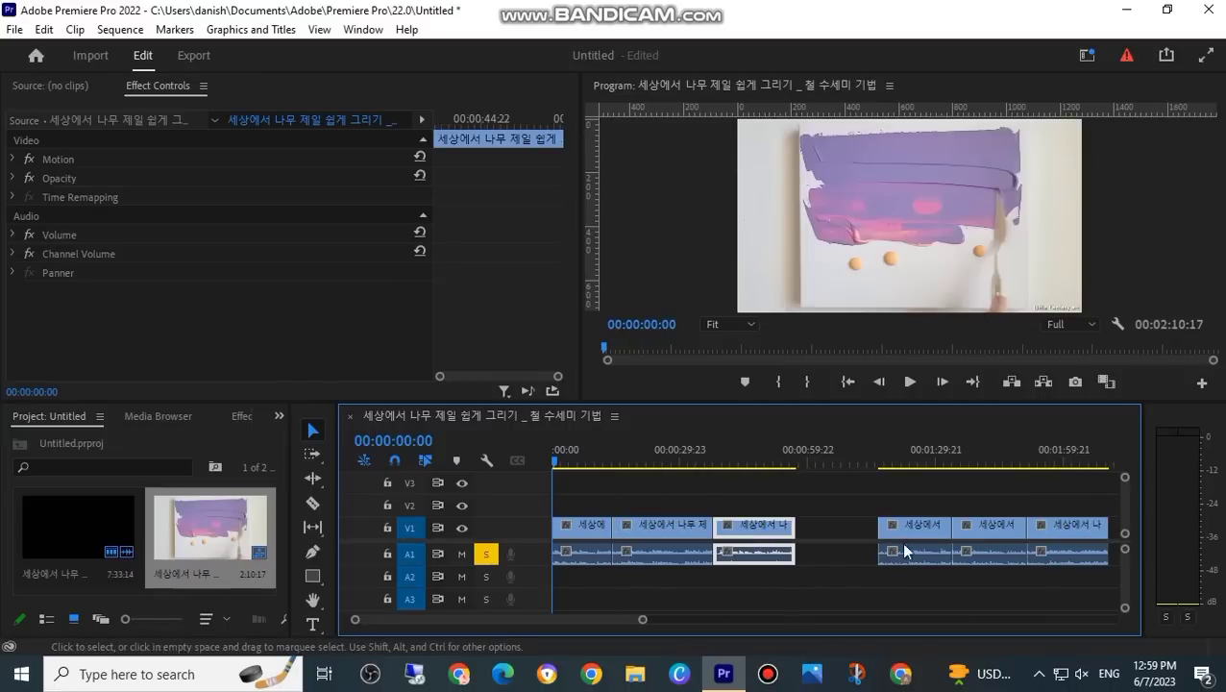
Step: Swap the two pieces after the remaining gap and pull all three trailing pieces earlier so the clips sit back to back
{"action": "left_click_drag", "start_coordinate": [996, 532], "coordinate": [839, 538]}
{"action": "left_click_drag", "start_coordinate": [920, 538], "coordinate": [911, 538]}
{"action": "left_click_drag", "start_coordinate": [1060, 538], "coordinate": [978, 539]}
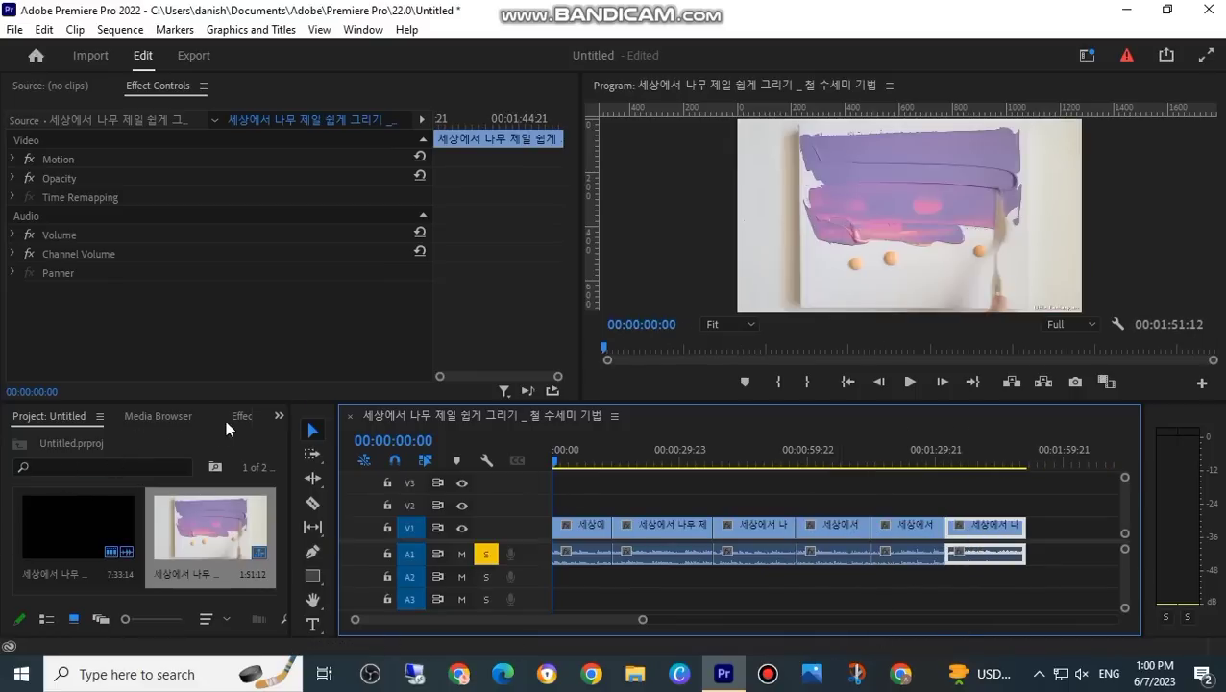
Step: Show the available effects and expand the Video Transitions category down to its Zoom group
{"action": "left_click", "coordinate": [352, 30]}
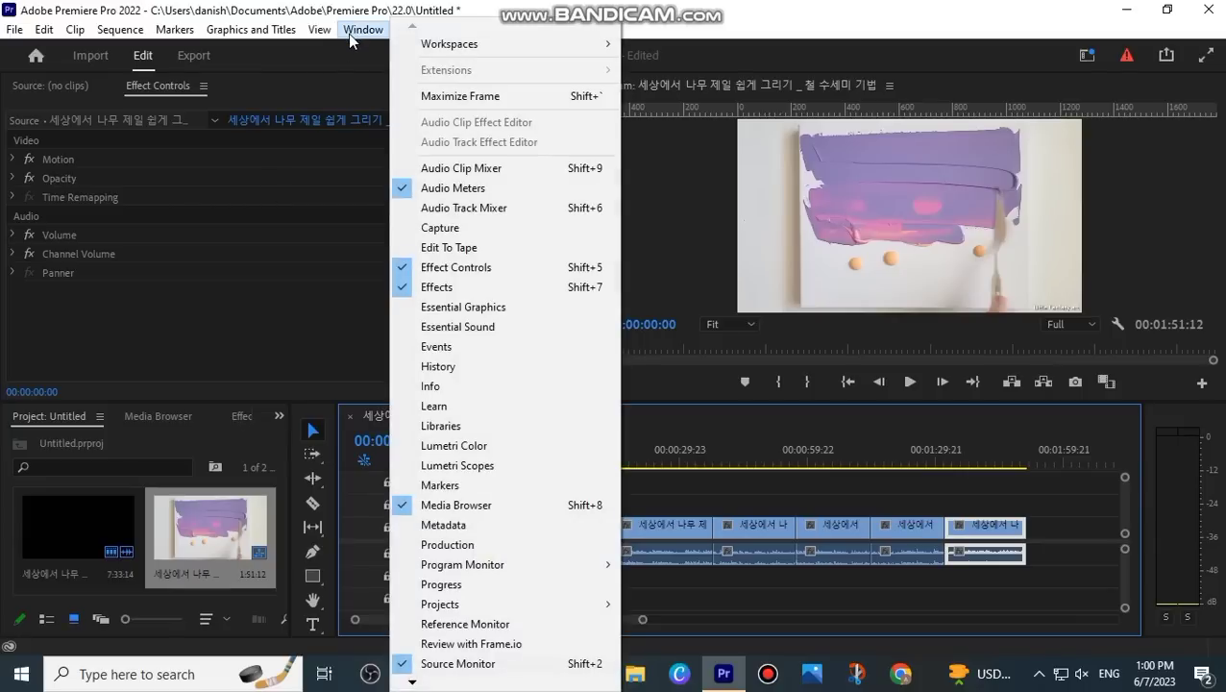
{"action": "left_click", "coordinate": [471, 286]}
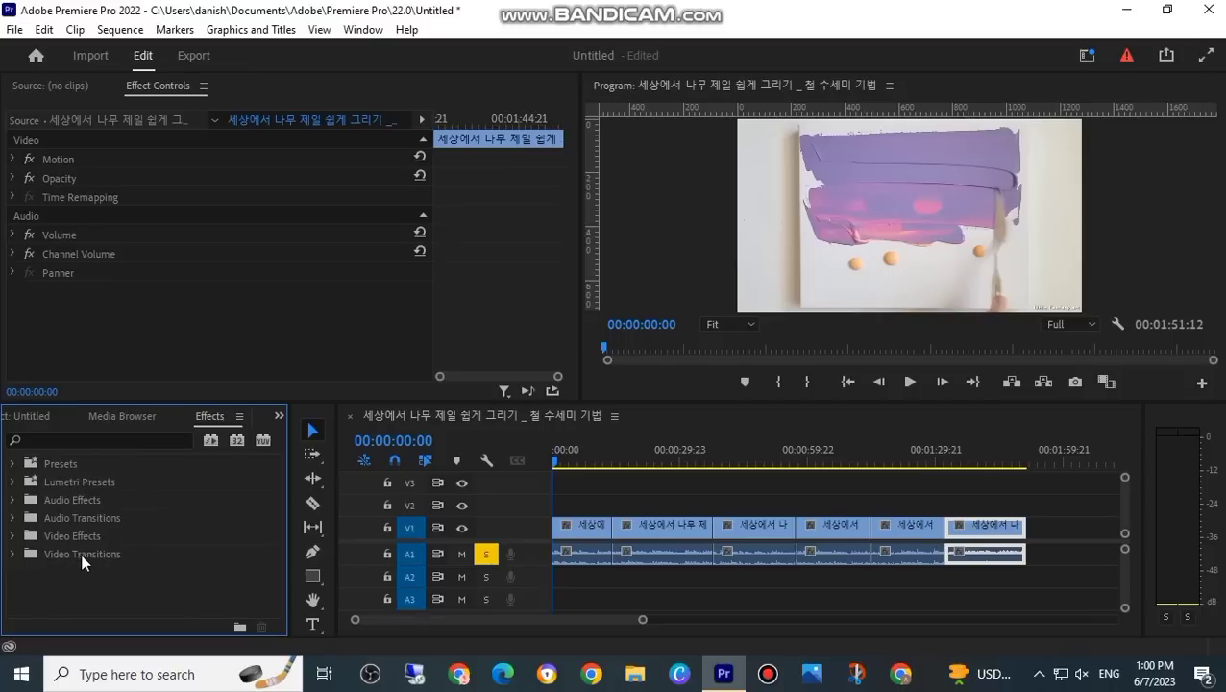
{"action": "left_click", "coordinate": [43, 555]}
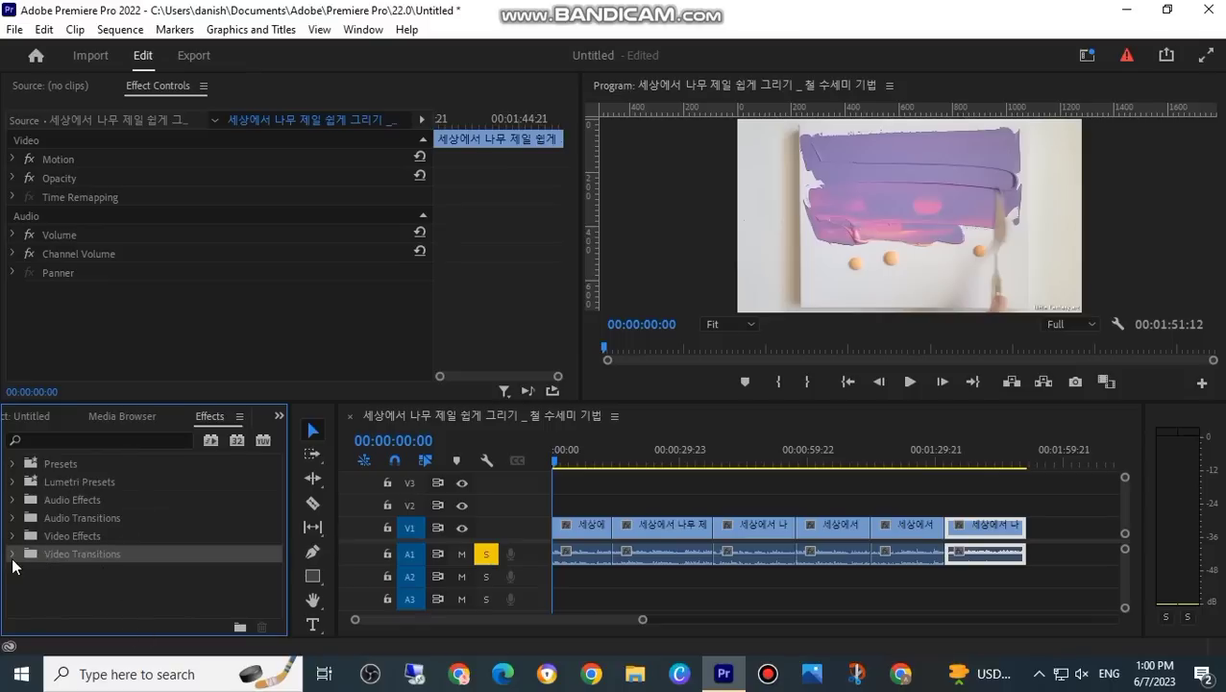
{"action": "left_click", "coordinate": [11, 554]}
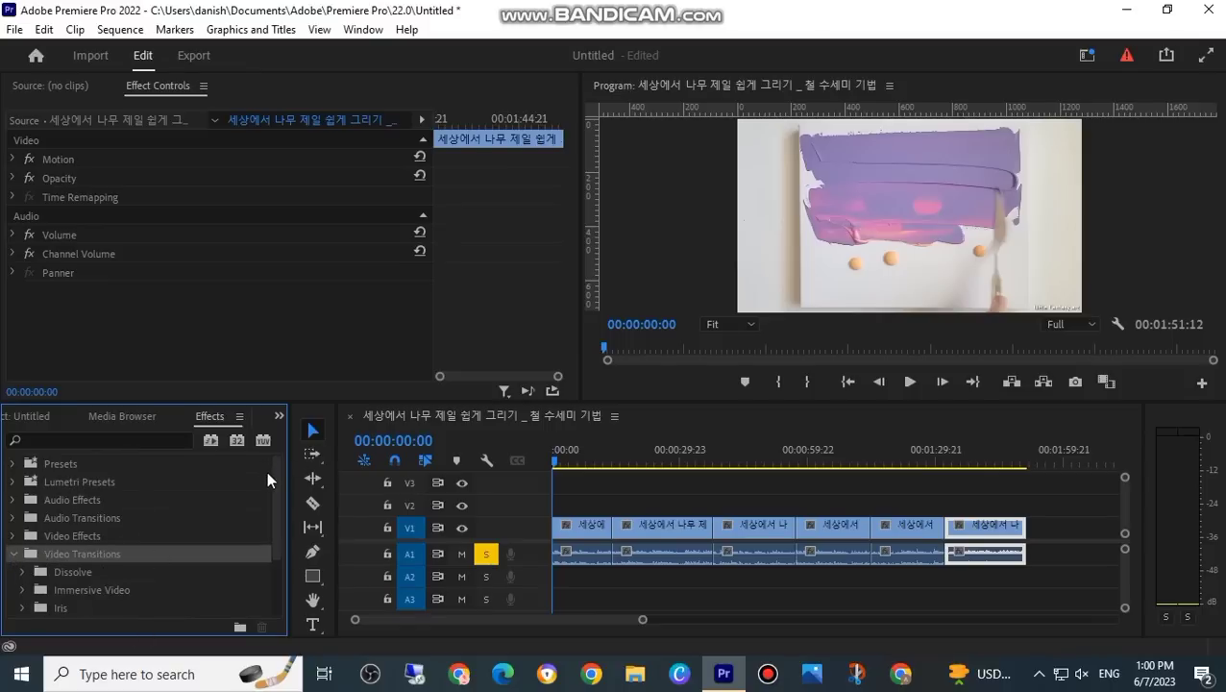
{"action": "left_click_drag", "start_coordinate": [272, 465], "coordinate": [276, 551]}
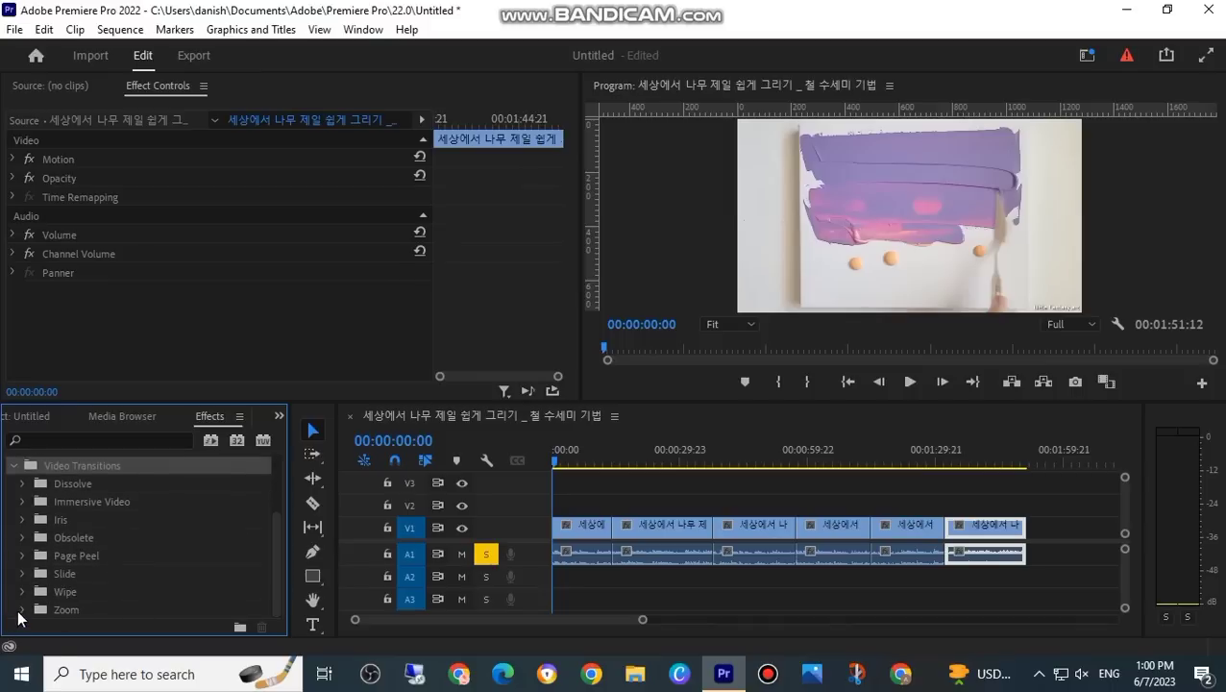
{"action": "scroll", "coordinate": [273, 559], "scroll_direction": "down", "scroll_amount": 1}
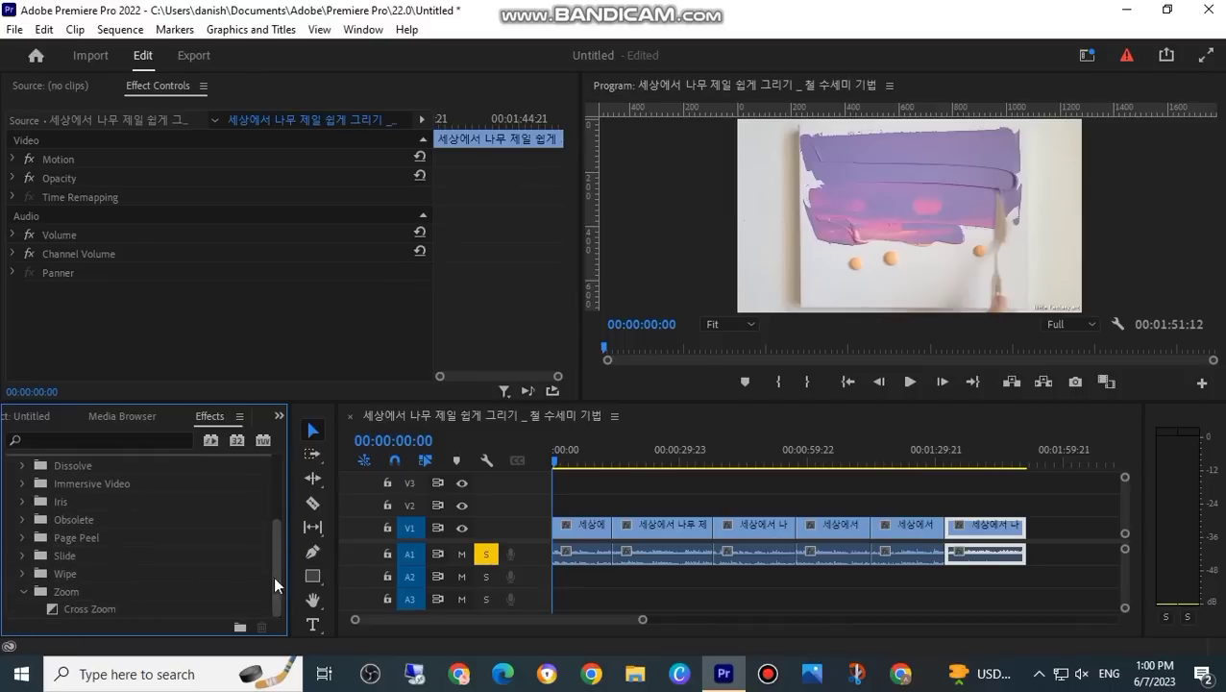
Step: Apply the Cross Zoom transition to the first three cuts of the sequence
{"action": "left_click_drag", "start_coordinate": [84, 605], "coordinate": [607, 536]}
{"action": "left_click_drag", "start_coordinate": [162, 608], "coordinate": [713, 526]}
{"action": "left_click_drag", "start_coordinate": [232, 617], "coordinate": [796, 531]}
Step: Play the sequence from the start and across the first cut to preview Cross Zoom, and return the playhead to the start
{"action": "left_click", "coordinate": [565, 460]}
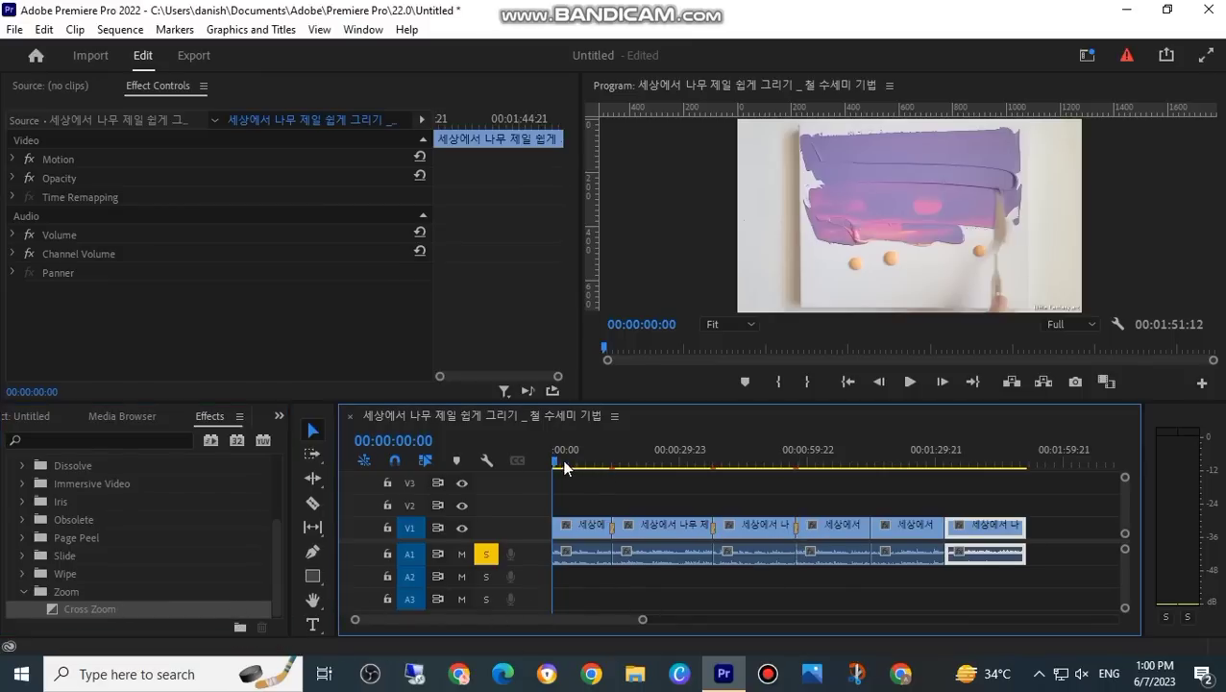
{"action": "left_click", "coordinate": [910, 381]}
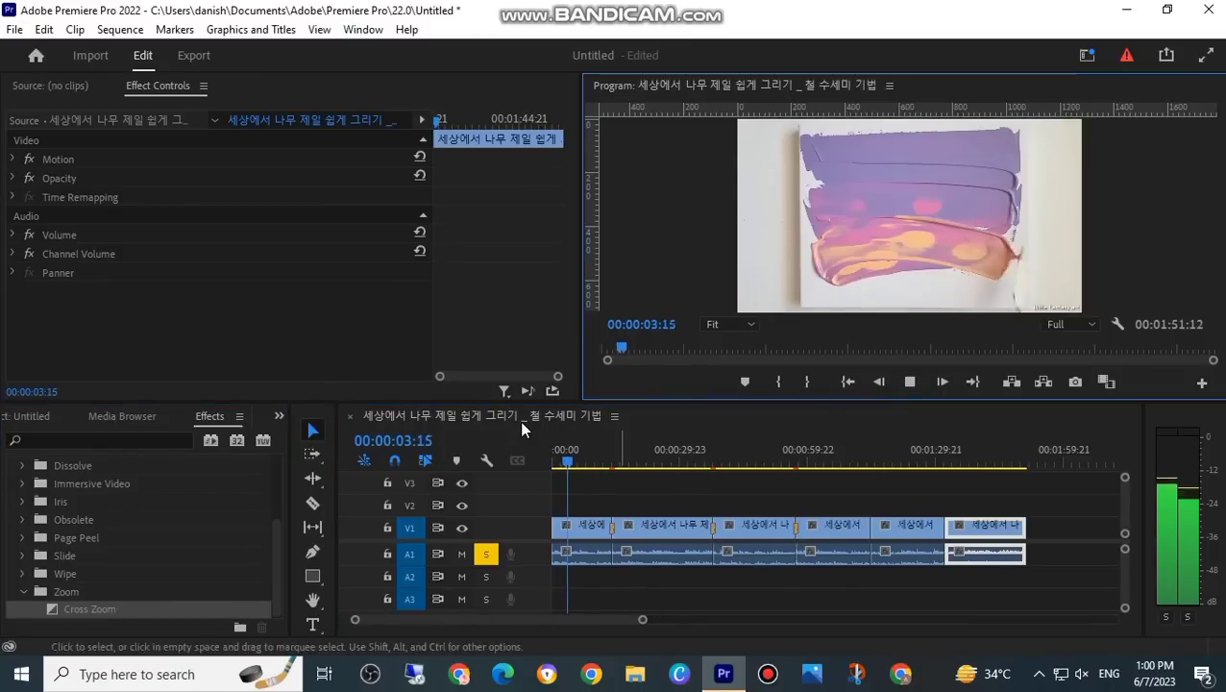
{"action": "left_click", "coordinate": [596, 460]}
{"action": "left_click", "coordinate": [608, 461]}
{"action": "left_click", "coordinate": [909, 381]}
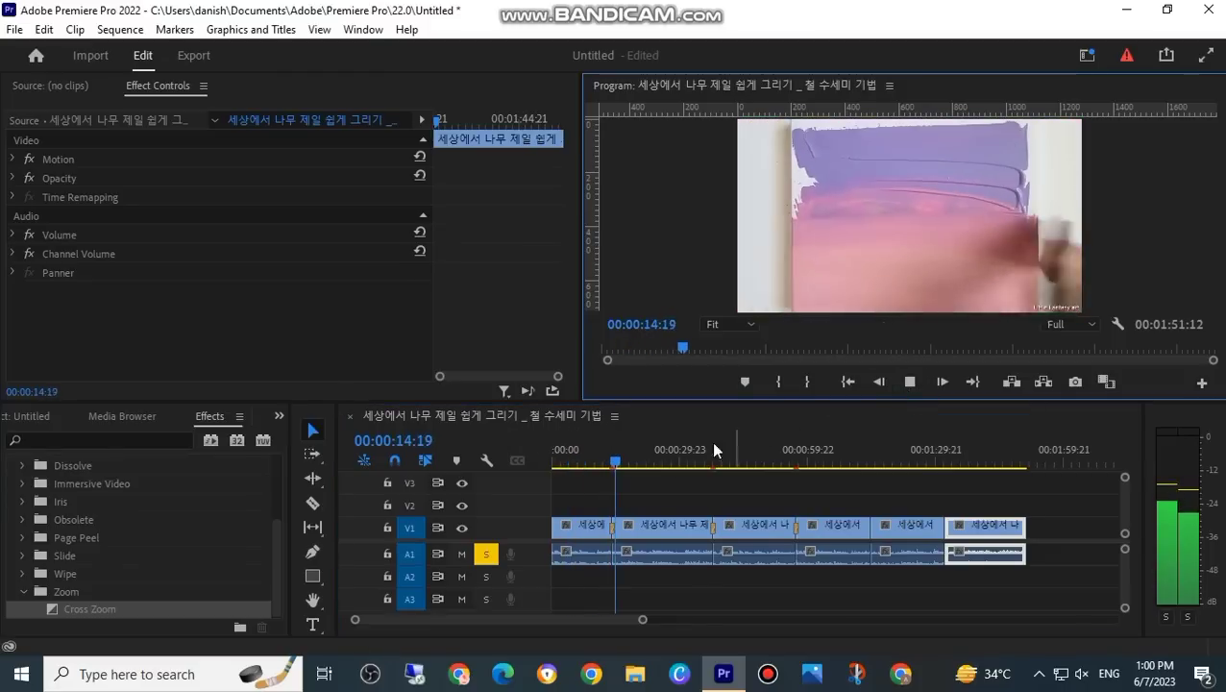
{"action": "key", "text": "space"}
{"action": "left_click_drag", "start_coordinate": [618, 463], "coordinate": [548, 465]}
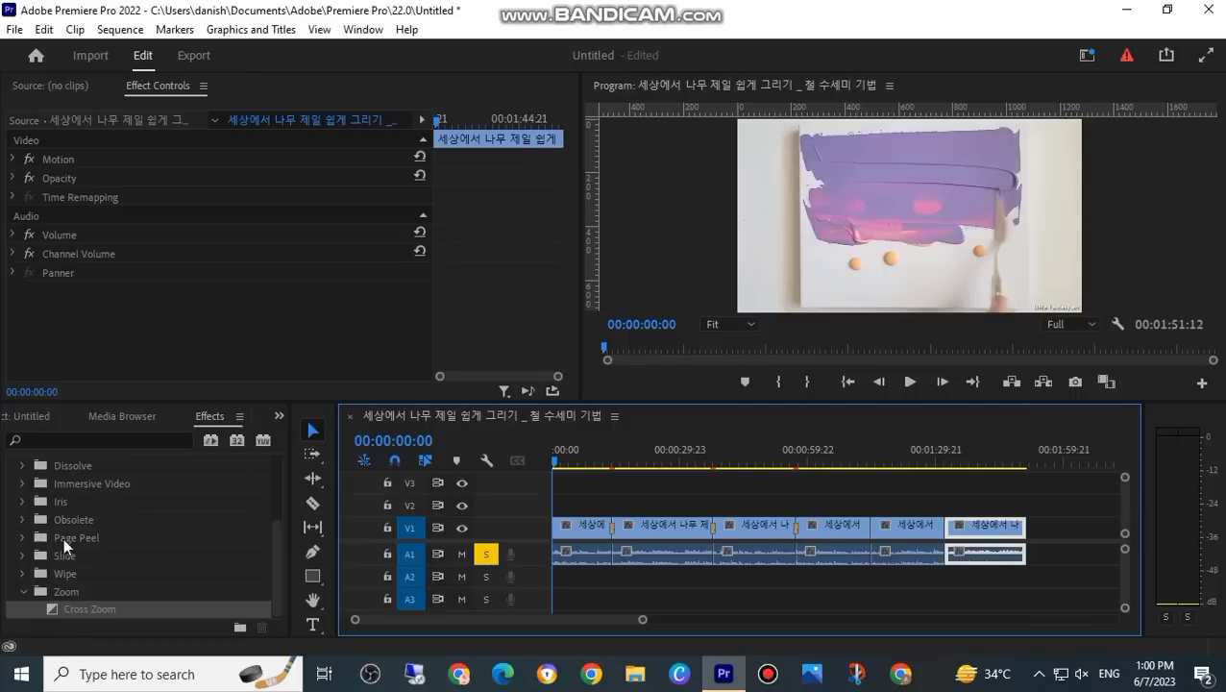
Step: Apply the Extract video effect from the Adjust group to the first clip and play it back
{"action": "left_click_drag", "start_coordinate": [279, 549], "coordinate": [236, 468]}
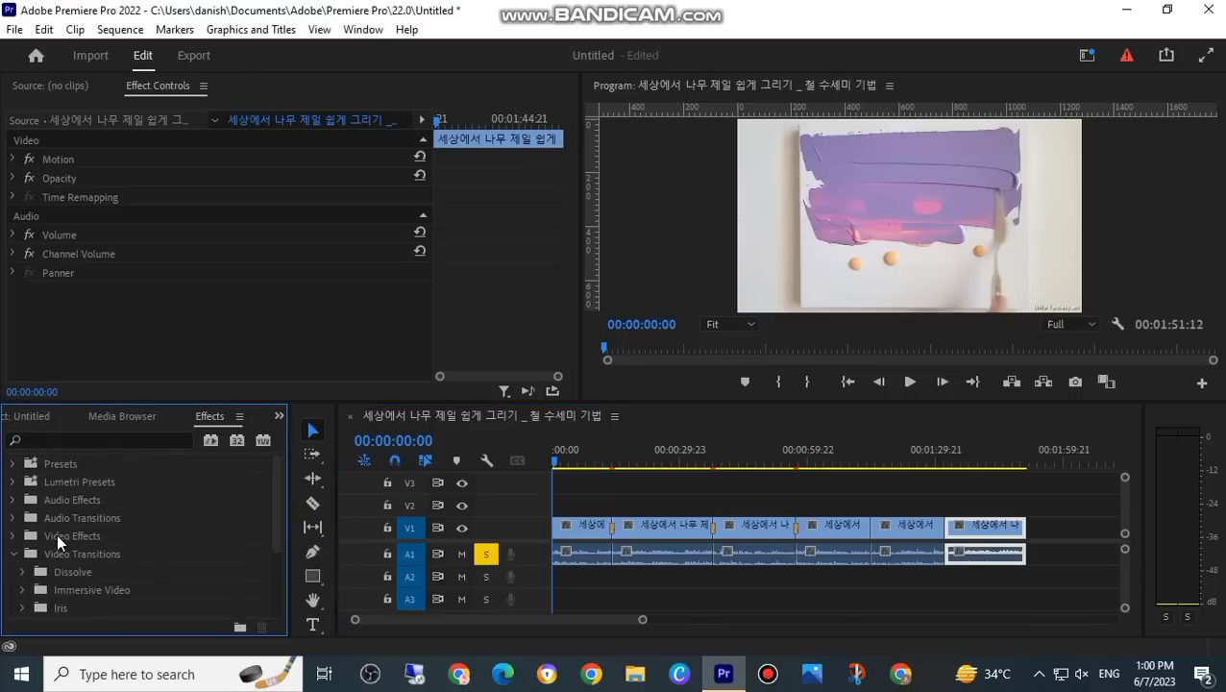
{"action": "left_click", "coordinate": [14, 536]}
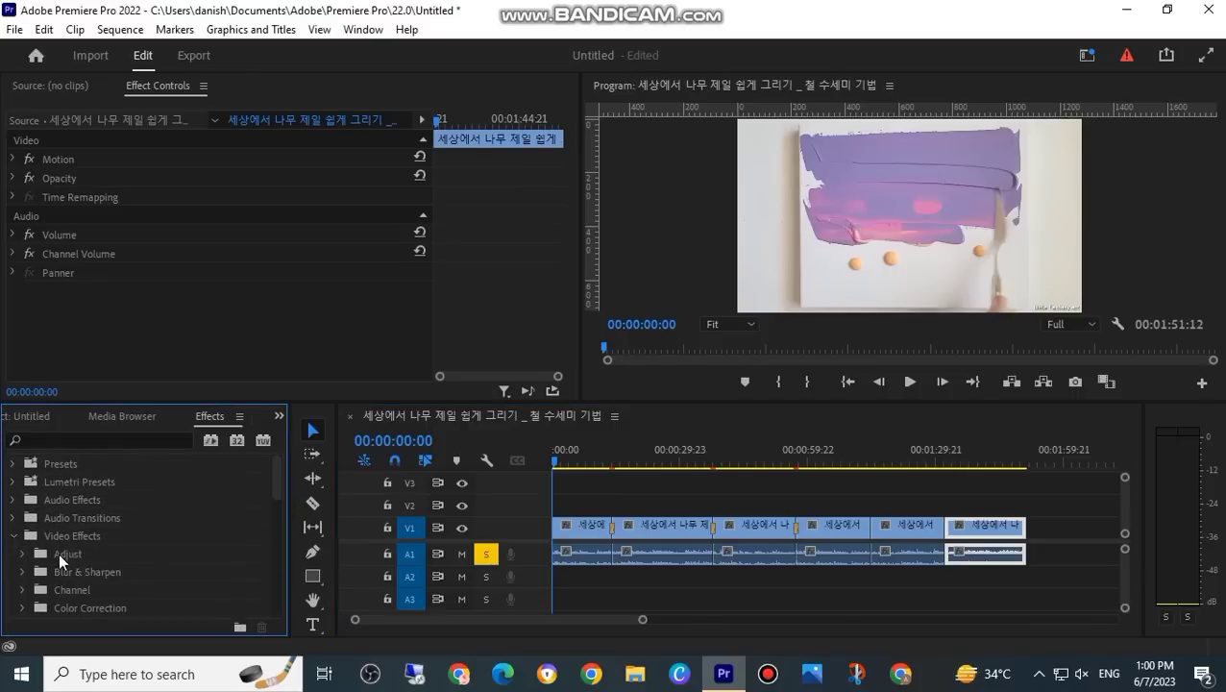
{"action": "left_click", "coordinate": [21, 555]}
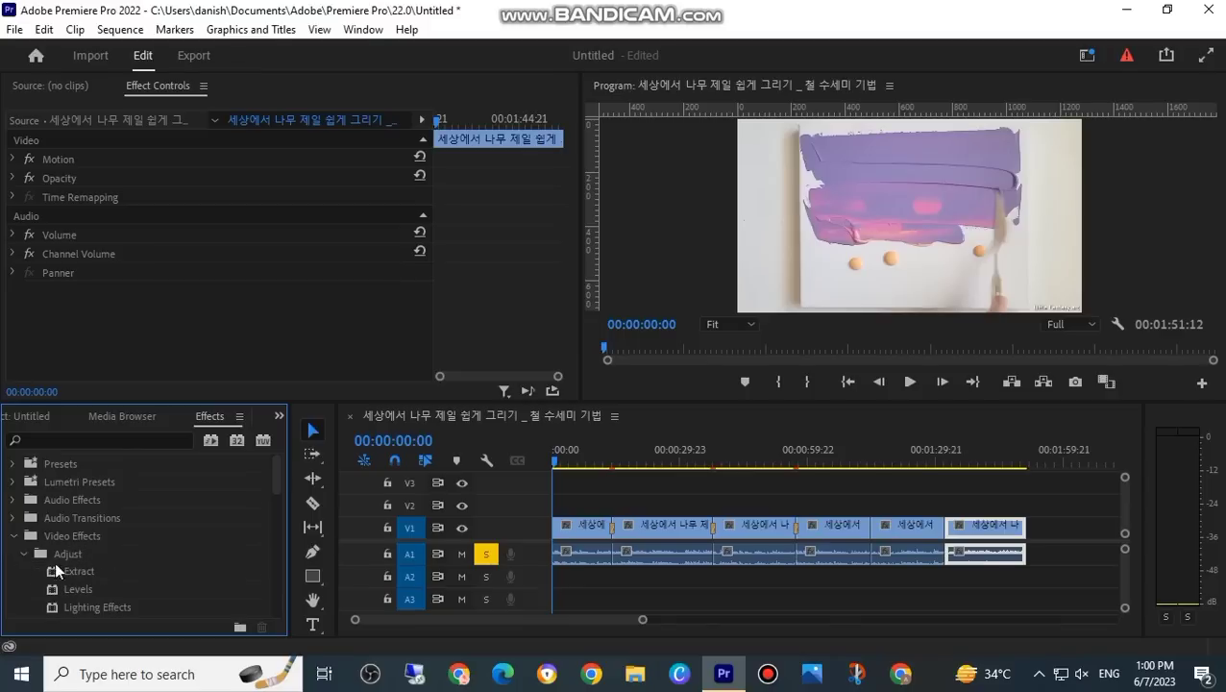
{"action": "left_click", "coordinate": [73, 575]}
{"action": "left_click_drag", "start_coordinate": [539, 548], "coordinate": [574, 525]}
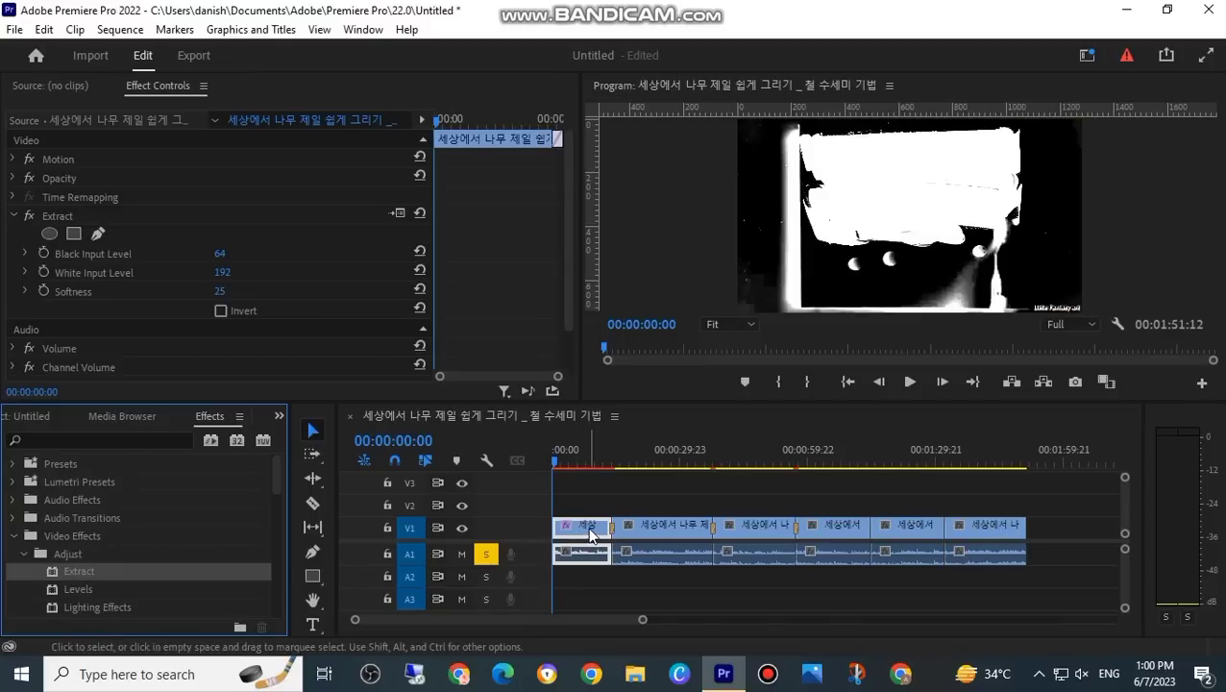
{"action": "left_click", "coordinate": [903, 385]}
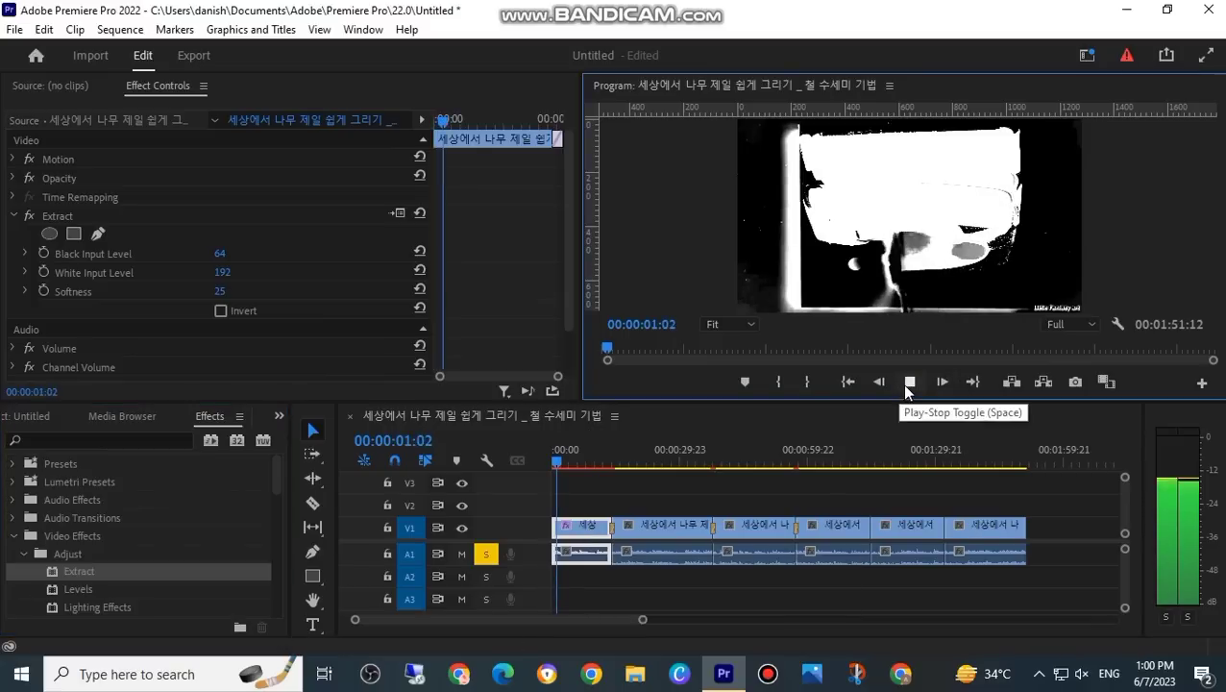
{"action": "left_click", "coordinate": [500, 141]}
Step: Delete the first clip and move the five remaining clips earlier so they sit back to back from the sequence start
{"action": "left_click", "coordinate": [566, 534]}
{"action": "key", "text": "Delete"}
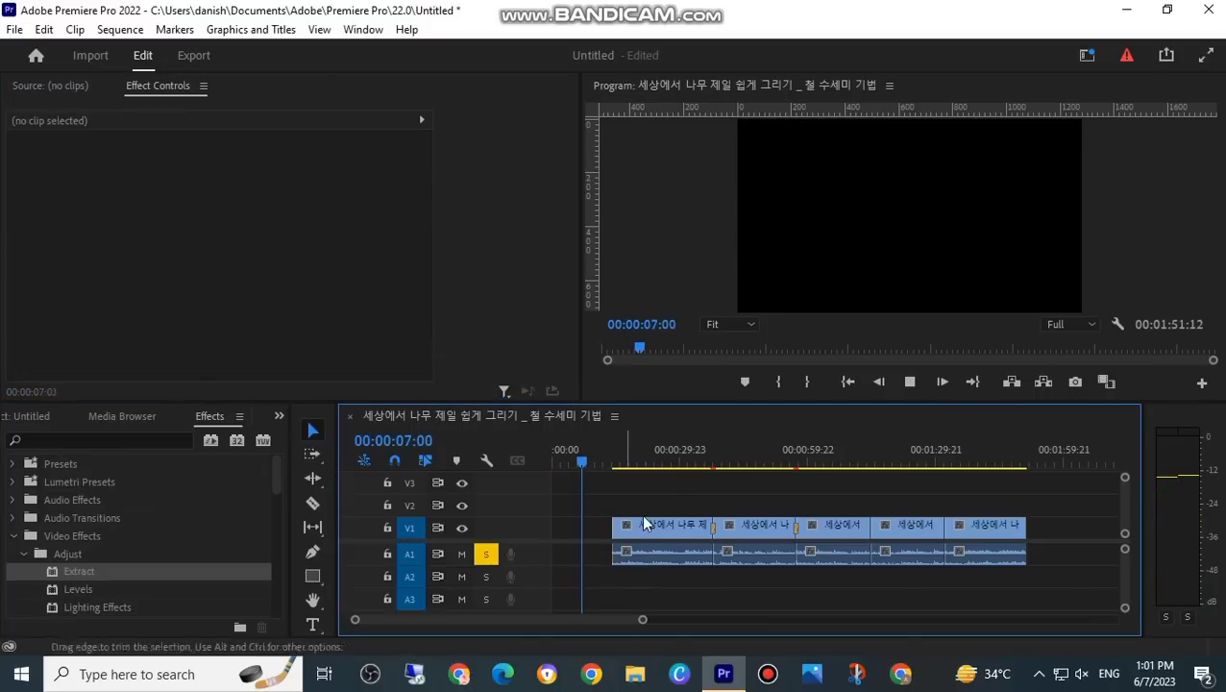
{"action": "left_click_drag", "start_coordinate": [589, 463], "coordinate": [470, 477]}
{"action": "left_click_drag", "start_coordinate": [693, 530], "coordinate": [633, 531]}
{"action": "left_click_drag", "start_coordinate": [761, 531], "coordinate": [711, 533]}
{"action": "left_click_drag", "start_coordinate": [832, 529], "coordinate": [770, 527]}
{"action": "left_click_drag", "start_coordinate": [889, 530], "coordinate": [842, 535]}
{"action": "left_click_drag", "start_coordinate": [989, 524], "coordinate": [929, 526]}
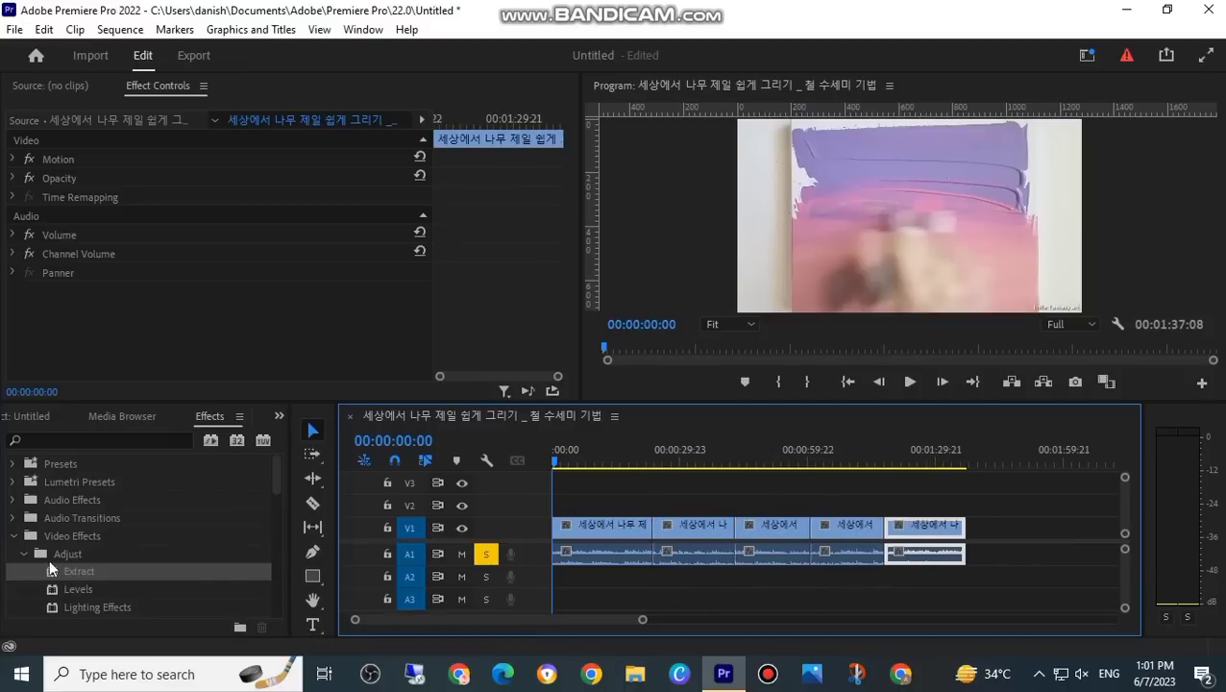
Step: Search the effects for "brightness" and apply Brightness & Contrast to the first clip
{"action": "scroll", "coordinate": [277, 479], "scroll_direction": "down", "scroll_amount": 4}
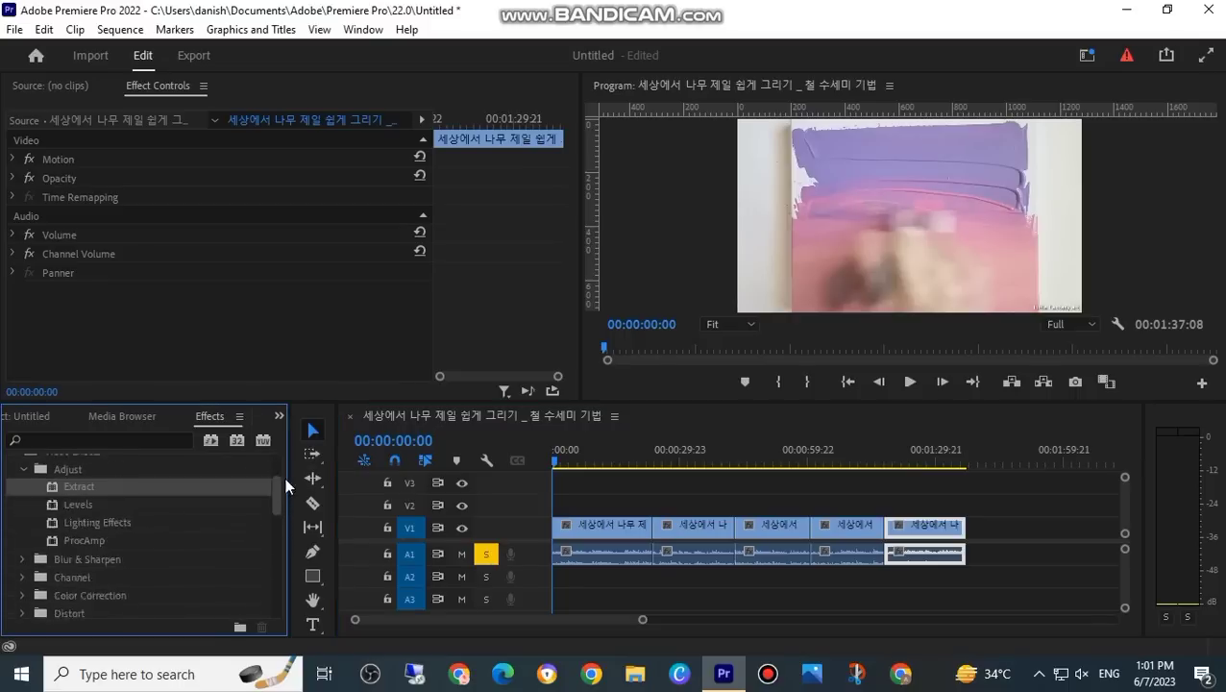
{"action": "scroll", "coordinate": [279, 495], "scroll_direction": "up", "scroll_amount": 4}
{"action": "left_click", "coordinate": [105, 441]}
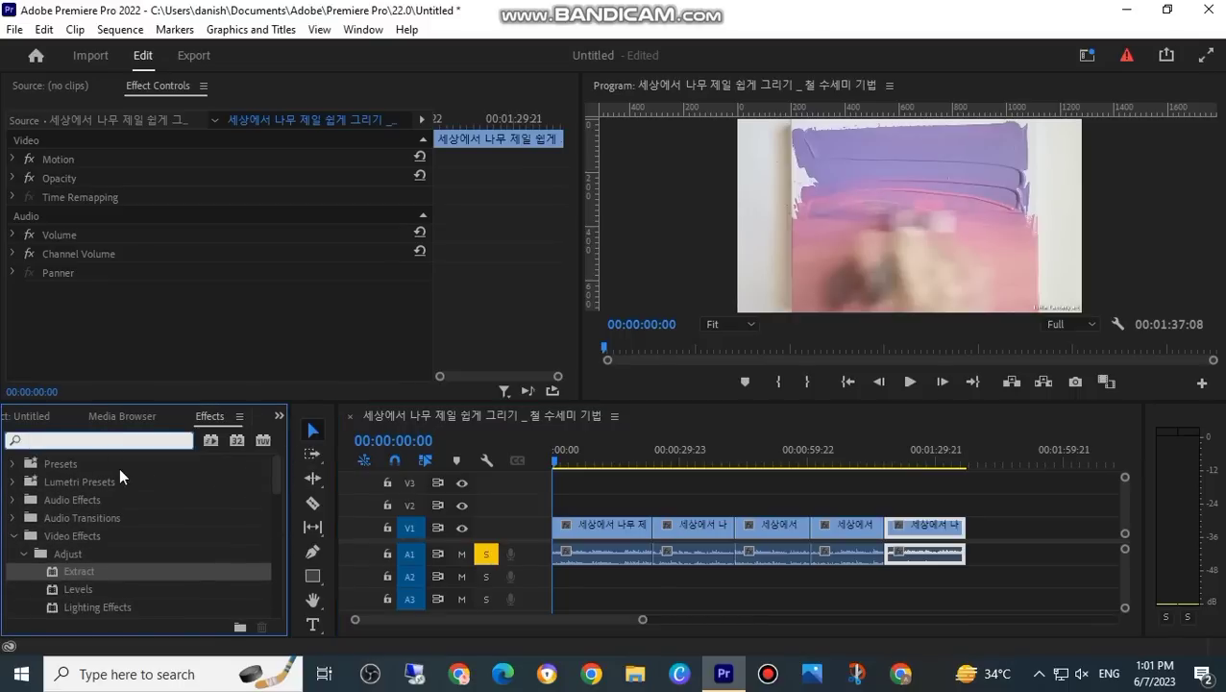
{"action": "type", "text": "d"}
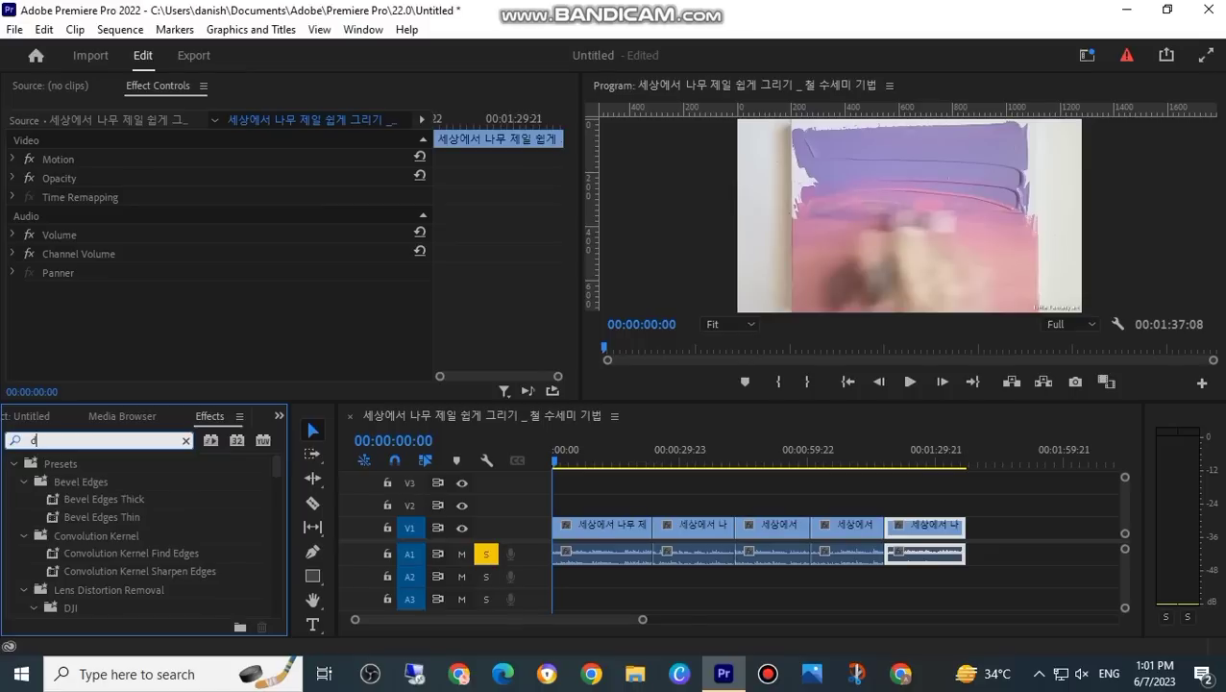
{"action": "key", "text": "BackSpace"}
{"action": "type", "text": "brightness"}
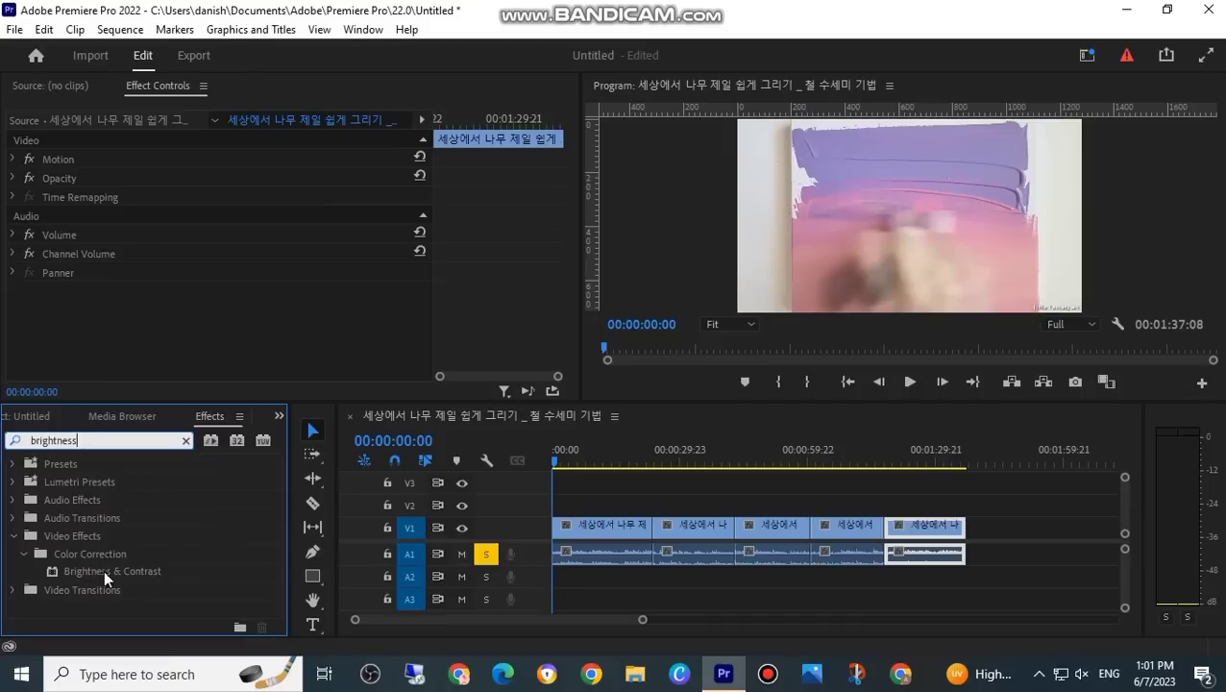
{"action": "left_click_drag", "start_coordinate": [109, 567], "coordinate": [579, 536]}
Step: Park the playhead at about 11 seconds and set the first clip's Brightness to 15
{"action": "left_click", "coordinate": [222, 254]}
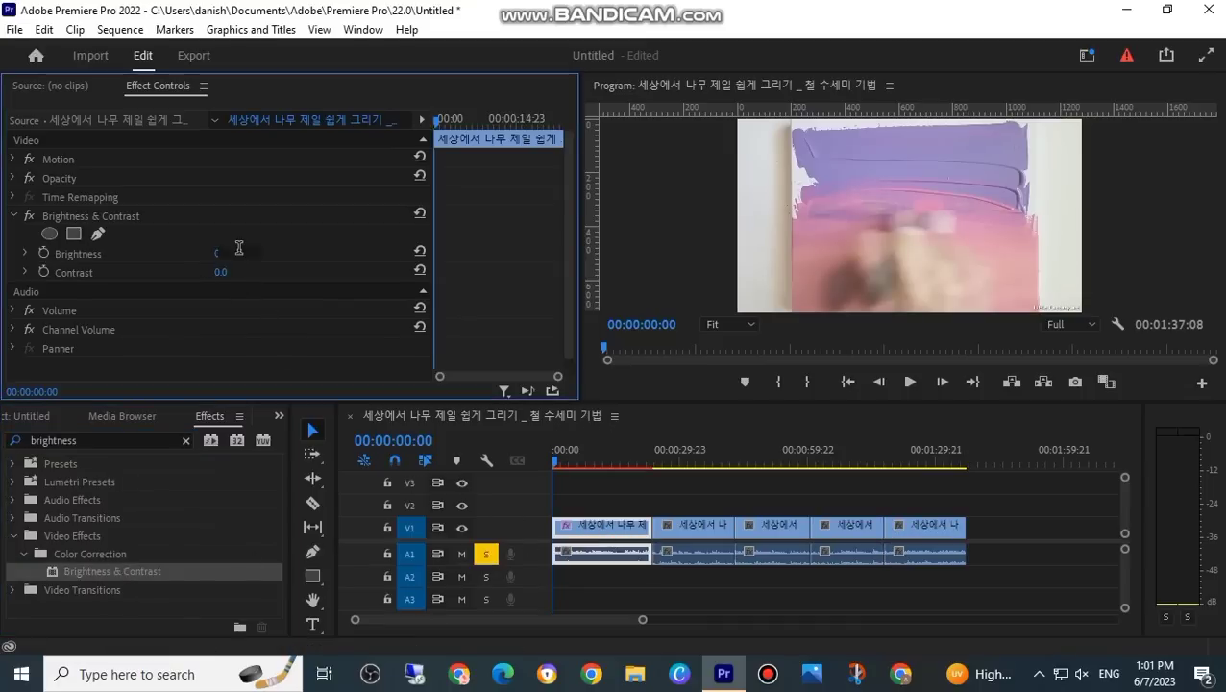
{"action": "left_click_drag", "start_coordinate": [553, 464], "coordinate": [562, 461]}
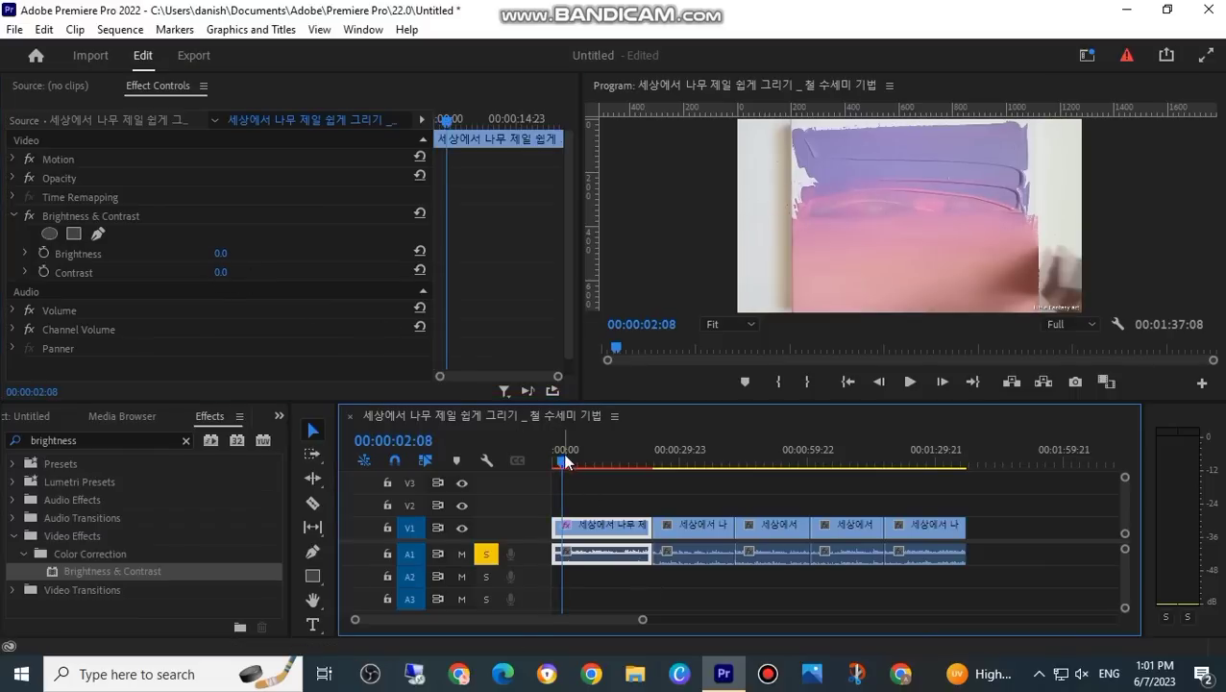
{"action": "left_click", "coordinate": [600, 462]}
{"action": "left_click", "coordinate": [222, 255]}
{"action": "type", "text": "15"}
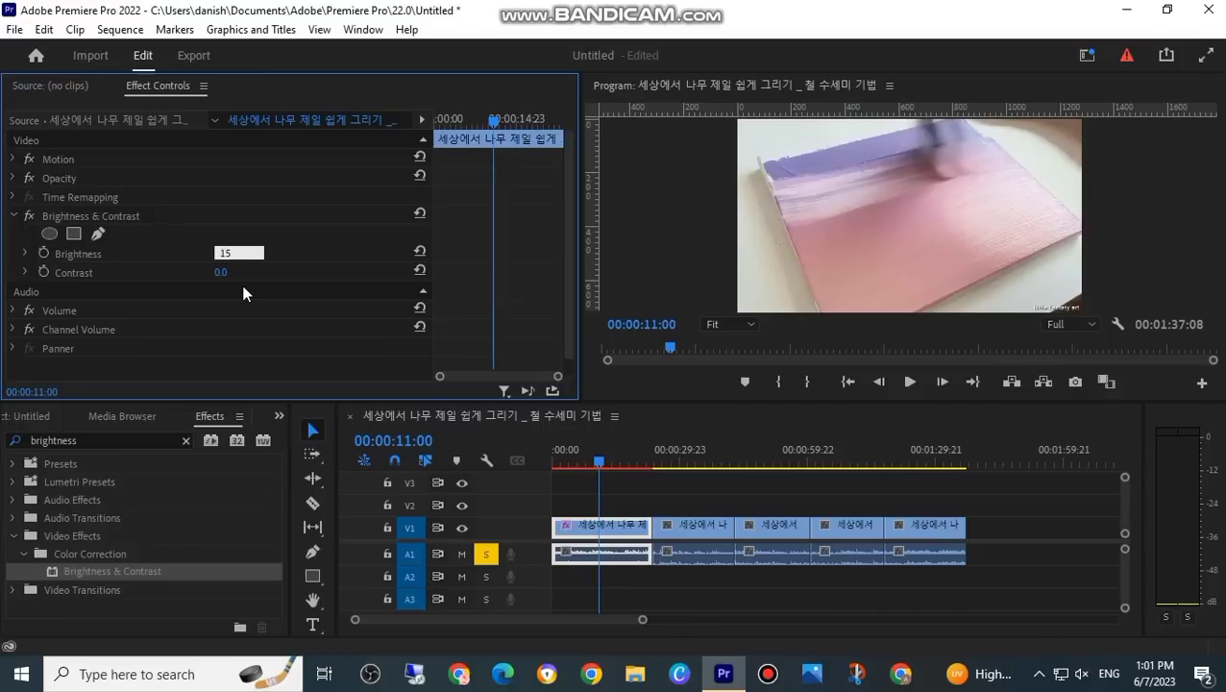
{"action": "key", "text": "Return"}
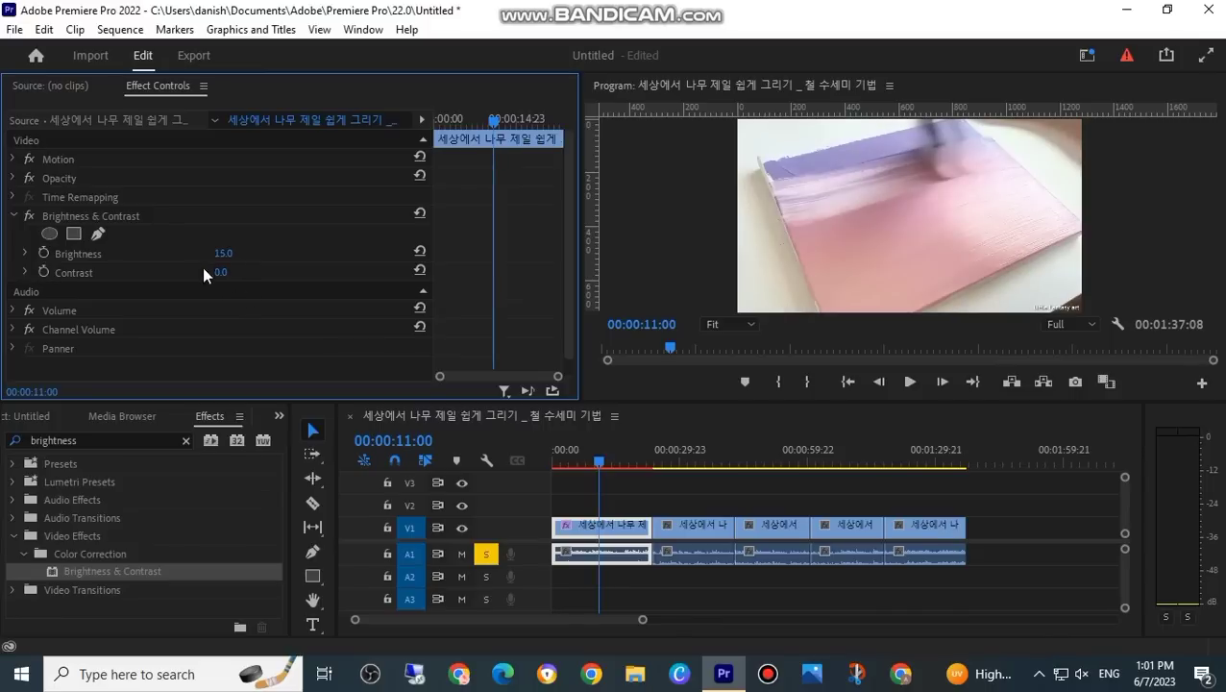
Step: Set the first clip's Contrast to 50 and briefly play the sequence to preview the look
{"action": "left_click", "coordinate": [221, 272]}
{"action": "type", "text": "5"}
{"action": "key", "text": "Return"}
{"action": "left_click", "coordinate": [909, 381]}
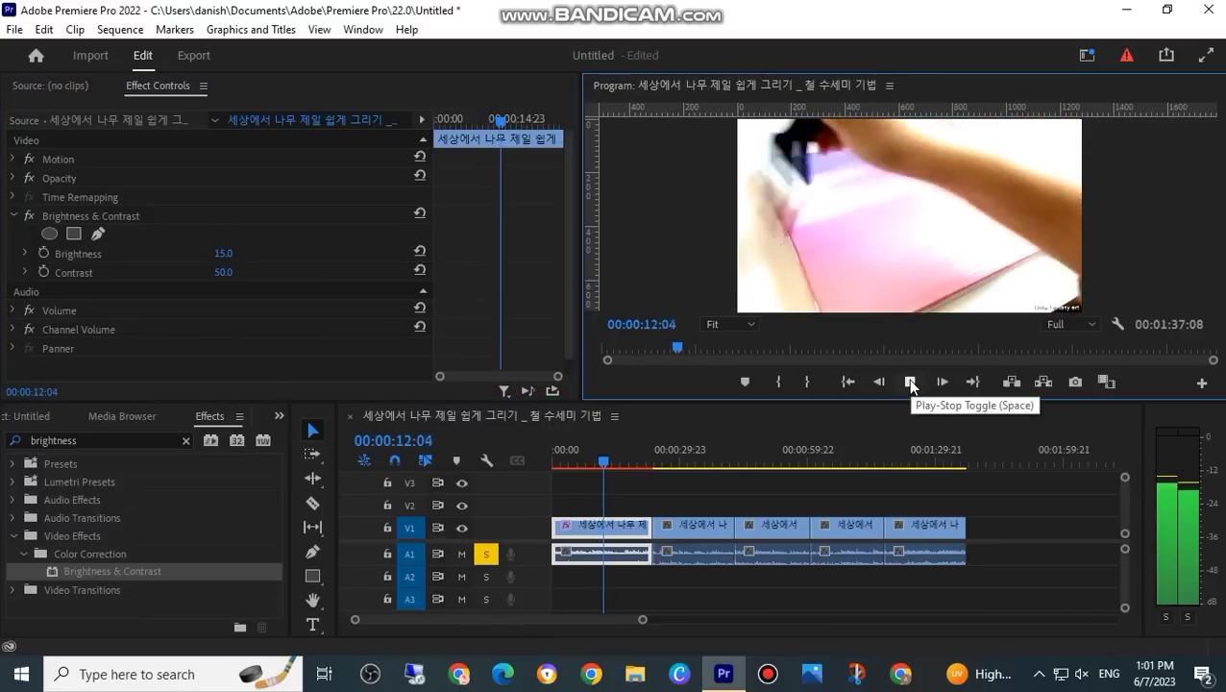
{"action": "left_click", "coordinate": [909, 380]}
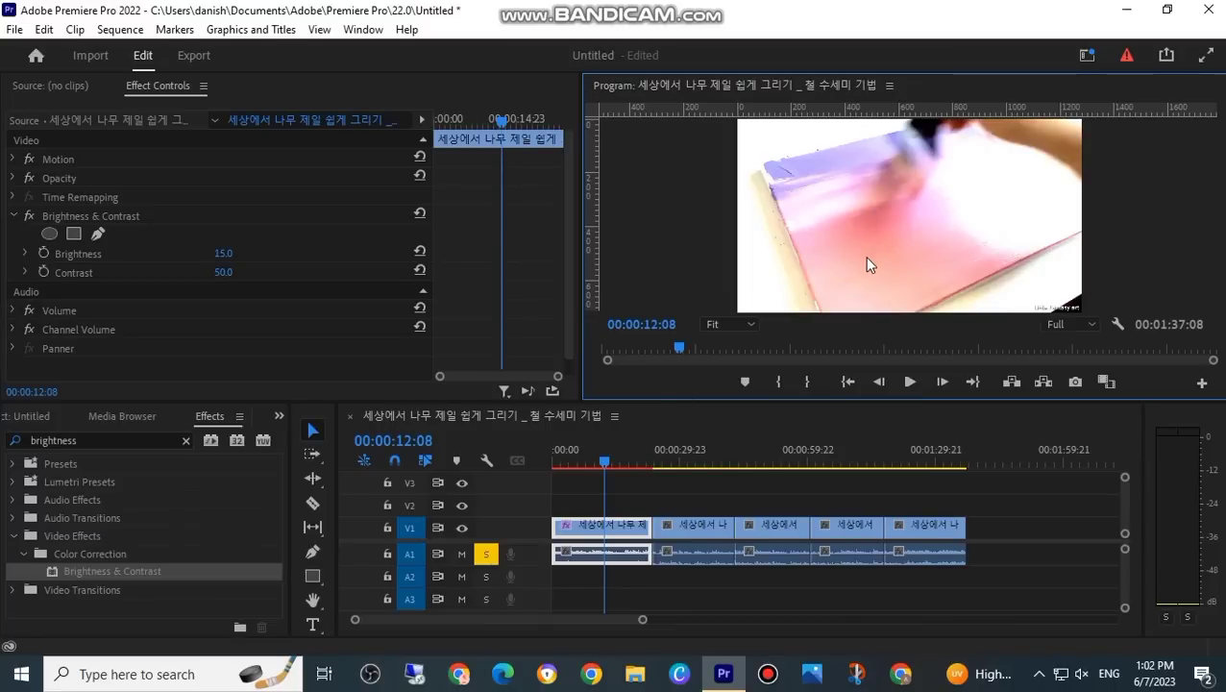
Step: Search the effects for "flip", apply Horizontal Flip to the first clip and play it back
{"action": "left_click", "coordinate": [95, 439]}
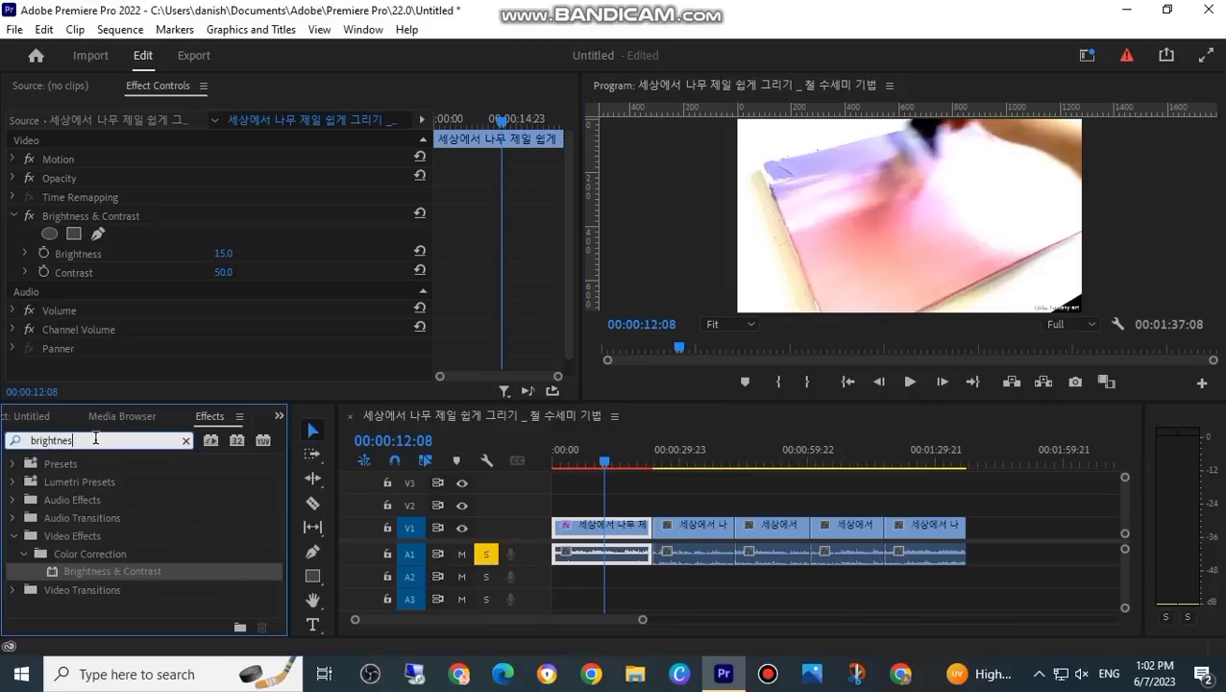
{"action": "key", "text": "BackSpace"}
{"action": "key", "text": "BackSpace"}
{"action": "key", "text": "BackSpace"}
{"action": "key", "text": "BackSpace"}
{"action": "key", "text": "BackSpace"}
{"action": "key", "text": "BackSpace"}
{"action": "key", "text": "BackSpace"}
{"action": "key", "text": "BackSpace"}
{"action": "key", "text": "BackSpace"}
{"action": "type", "text": "flip"}
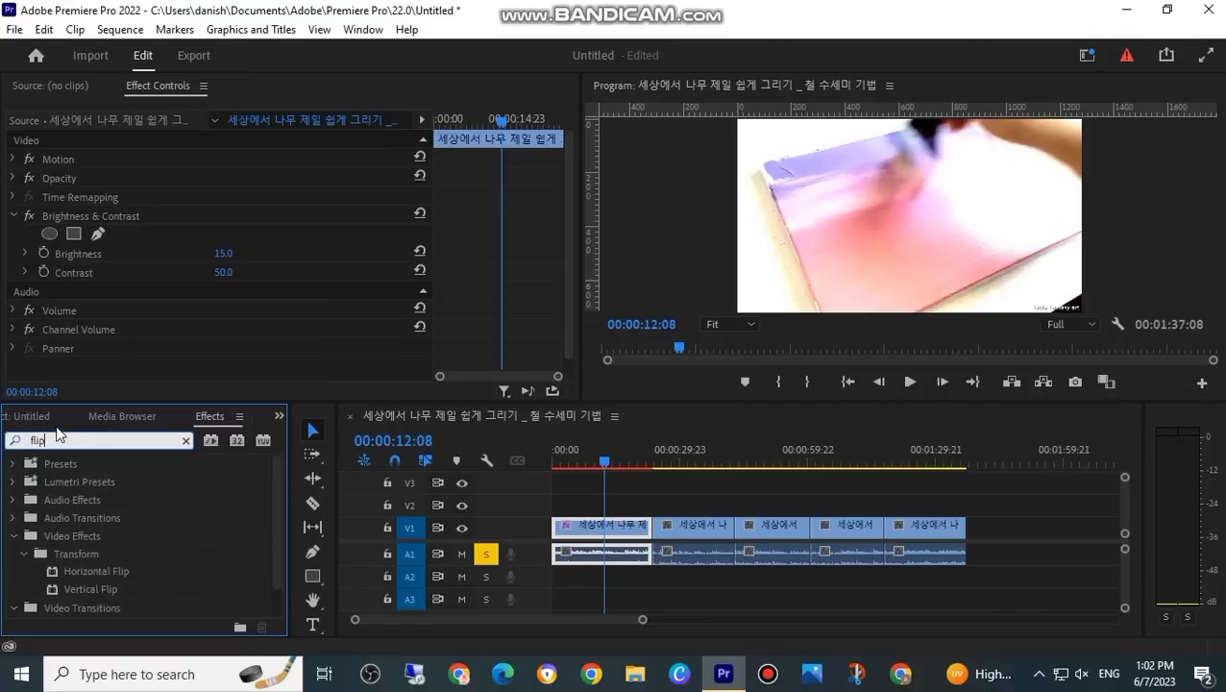
{"action": "left_click_drag", "start_coordinate": [89, 570], "coordinate": [606, 531]}
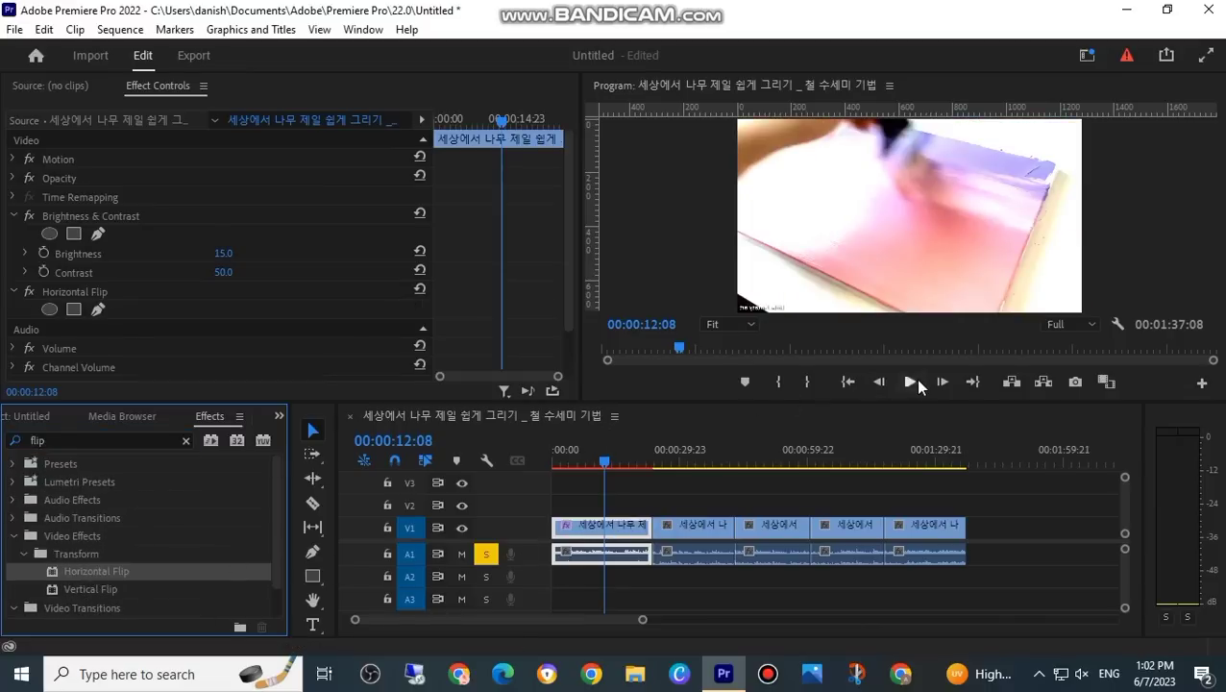
{"action": "left_click", "coordinate": [910, 382]}
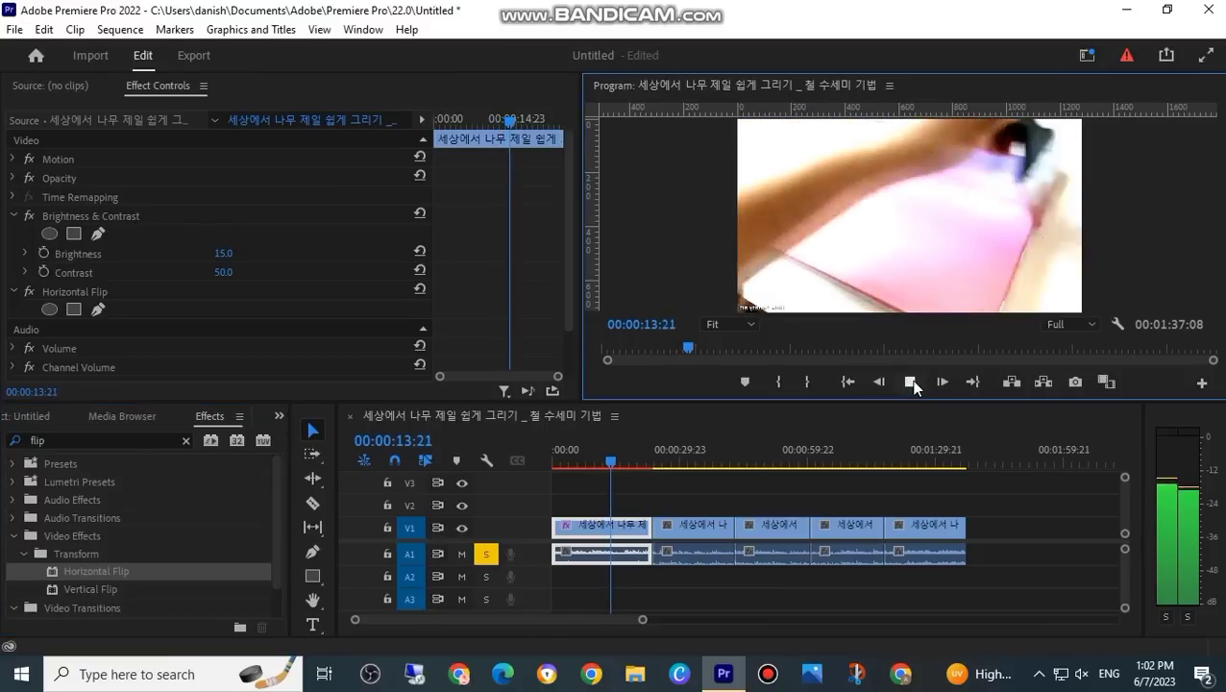
Step: Add Horizontal Flip to the first clip two more times and return the playhead to the start
{"action": "left_click_drag", "start_coordinate": [85, 580], "coordinate": [595, 526]}
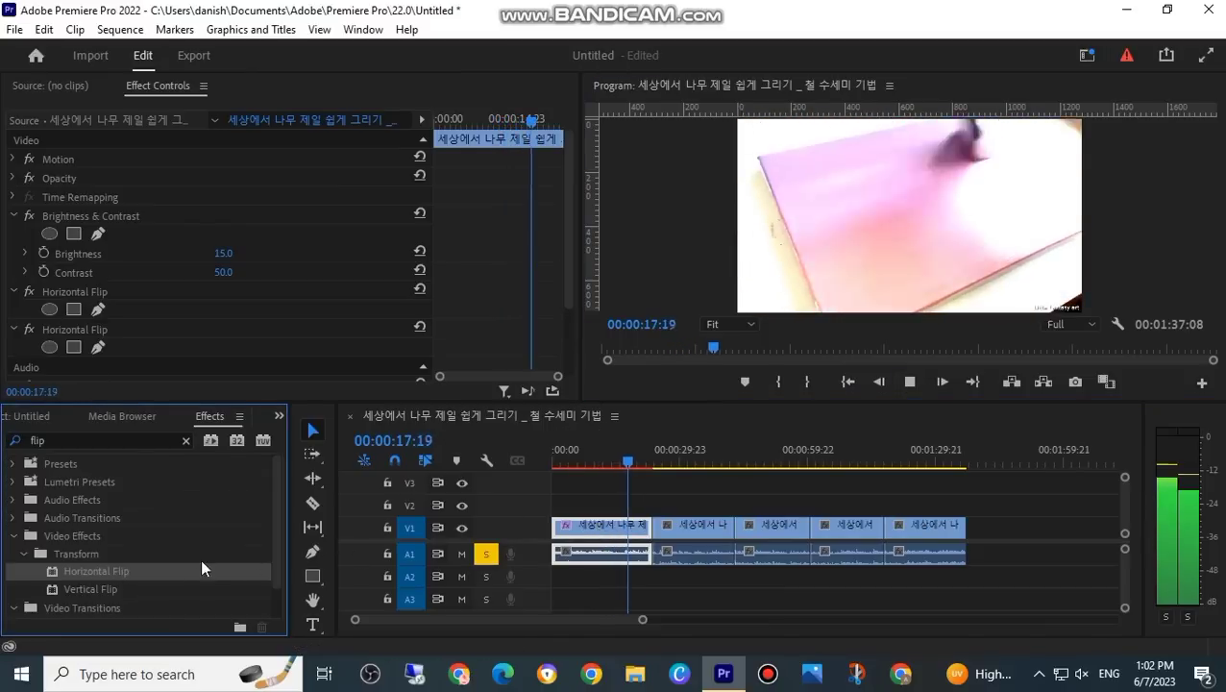
{"action": "left_click_drag", "start_coordinate": [161, 567], "coordinate": [598, 527]}
{"action": "left_click_drag", "start_coordinate": [638, 459], "coordinate": [464, 472]}
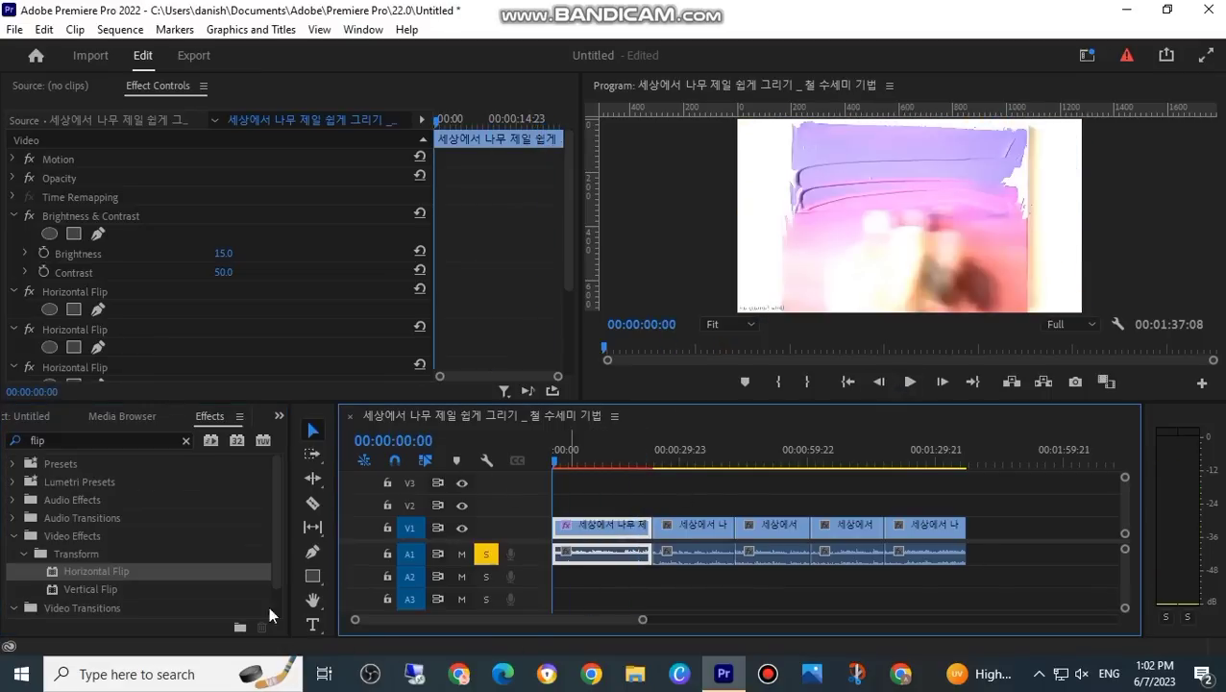
Step: Search the effects for "volume" and apply the Volume audio effect to the first clip
{"action": "left_click", "coordinate": [185, 440]}
{"action": "left_click", "coordinate": [105, 439]}
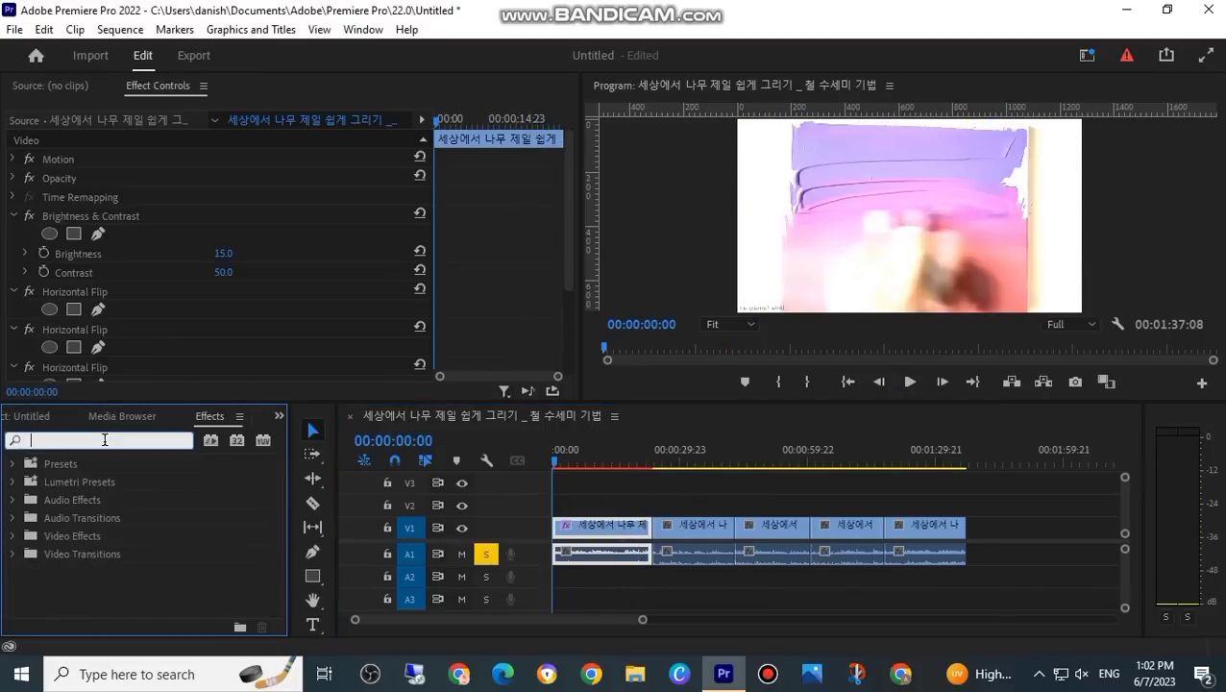
{"action": "type", "text": "volu"}
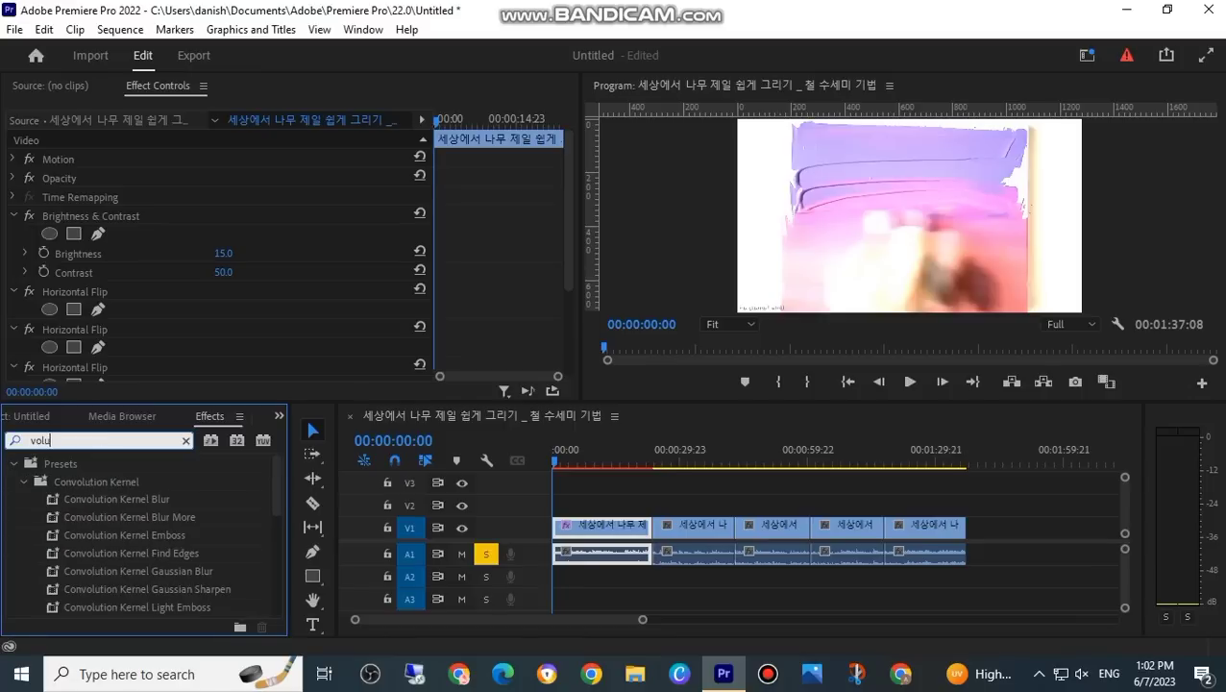
{"action": "type", "text": "me"}
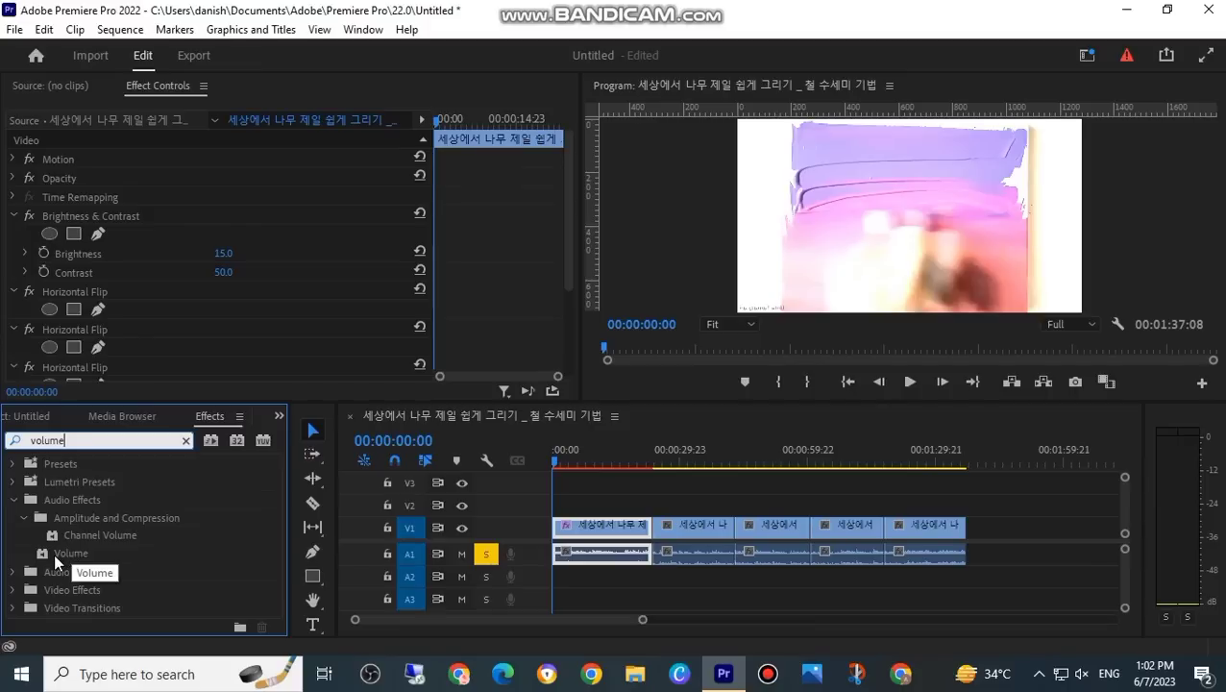
{"action": "left_click_drag", "start_coordinate": [69, 545], "coordinate": [579, 526]}
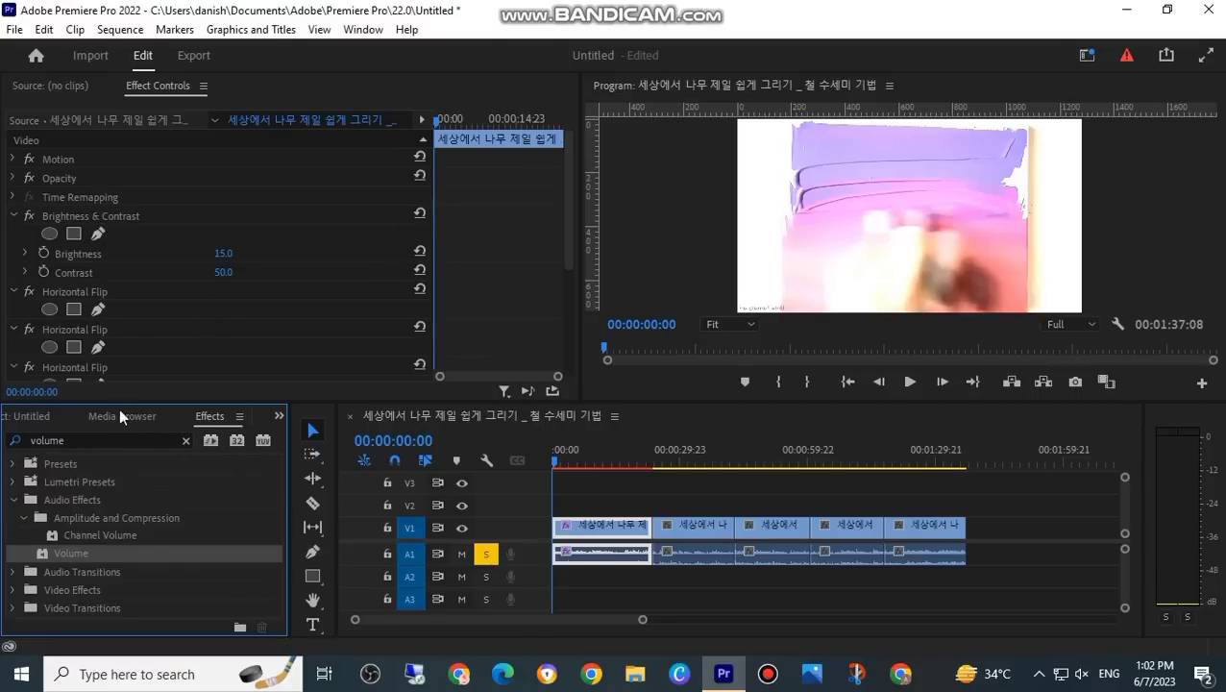
Step: Set the Level of the first clip's added Volume effect to 15 dB and return the playhead to the sequence start
{"action": "scroll", "coordinate": [326, 279], "scroll_direction": "down", "scroll_amount": 5}
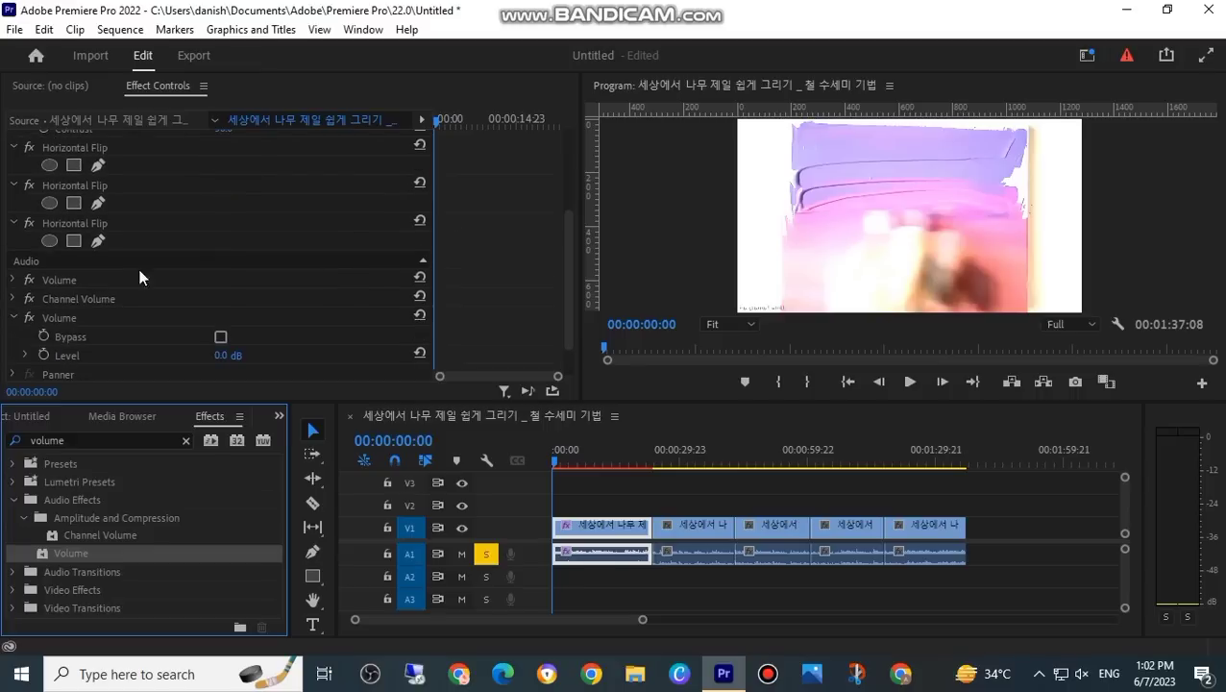
{"action": "left_click", "coordinate": [219, 357]}
{"action": "type", "text": "15"}
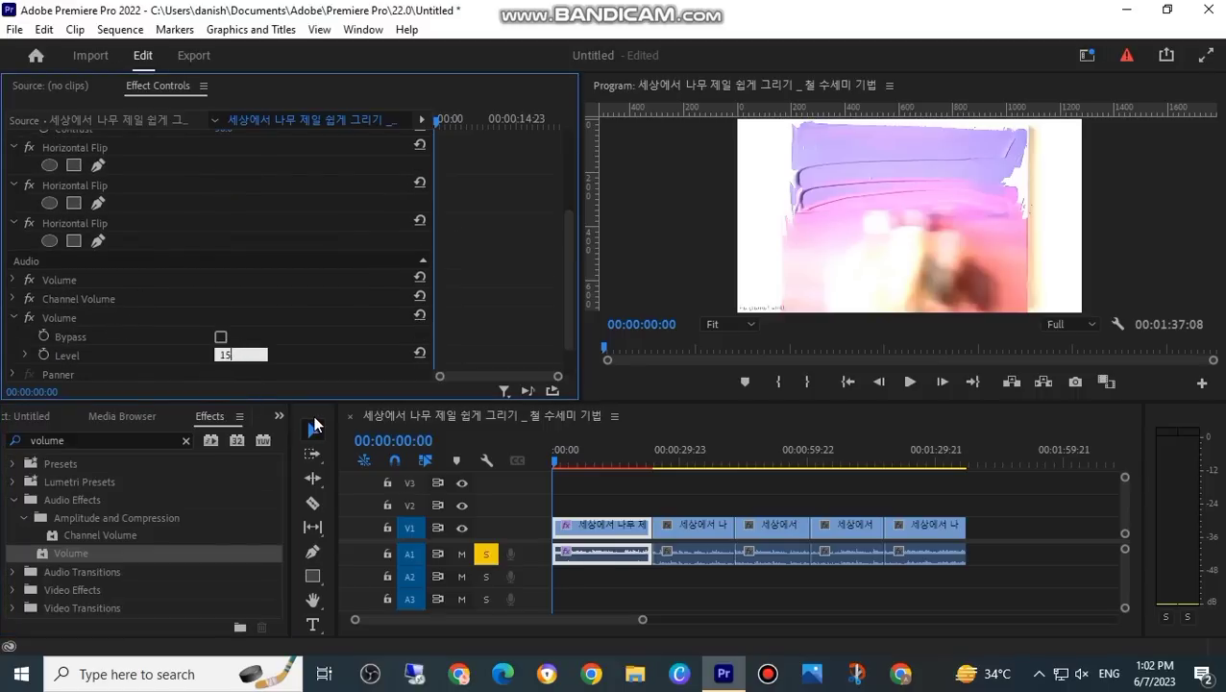
{"action": "key", "text": "Return"}
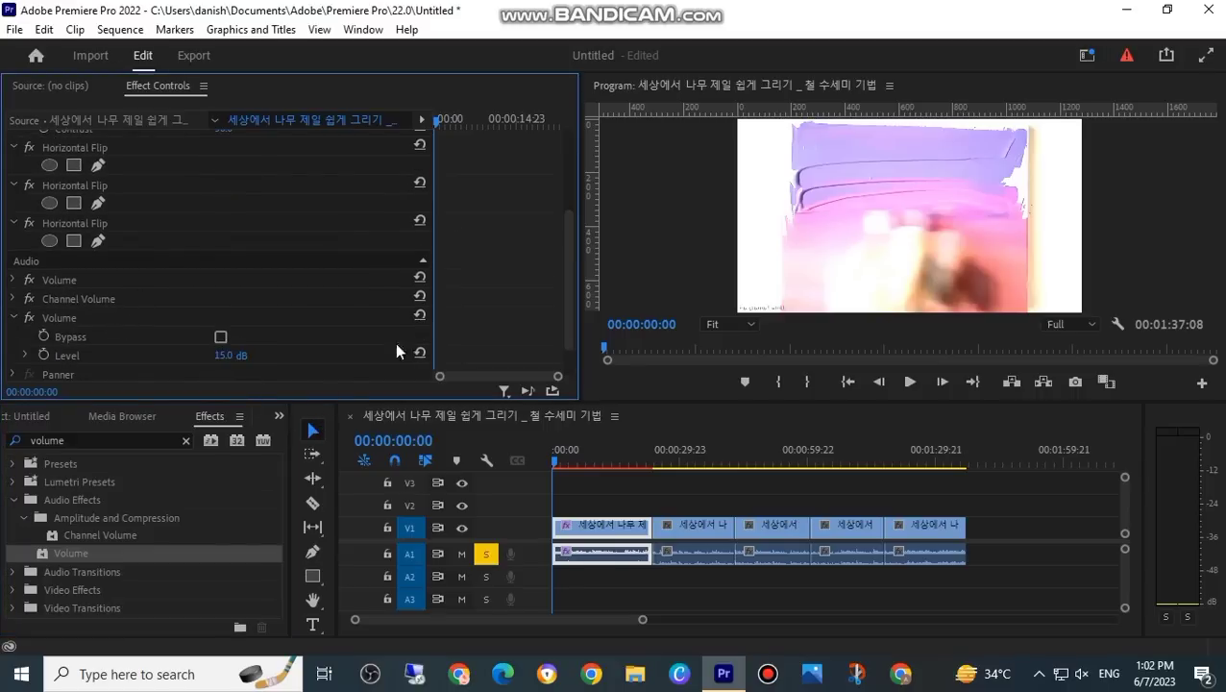
{"action": "left_click", "coordinate": [582, 464]}
{"action": "left_click_drag", "start_coordinate": [582, 464], "coordinate": [433, 497]}
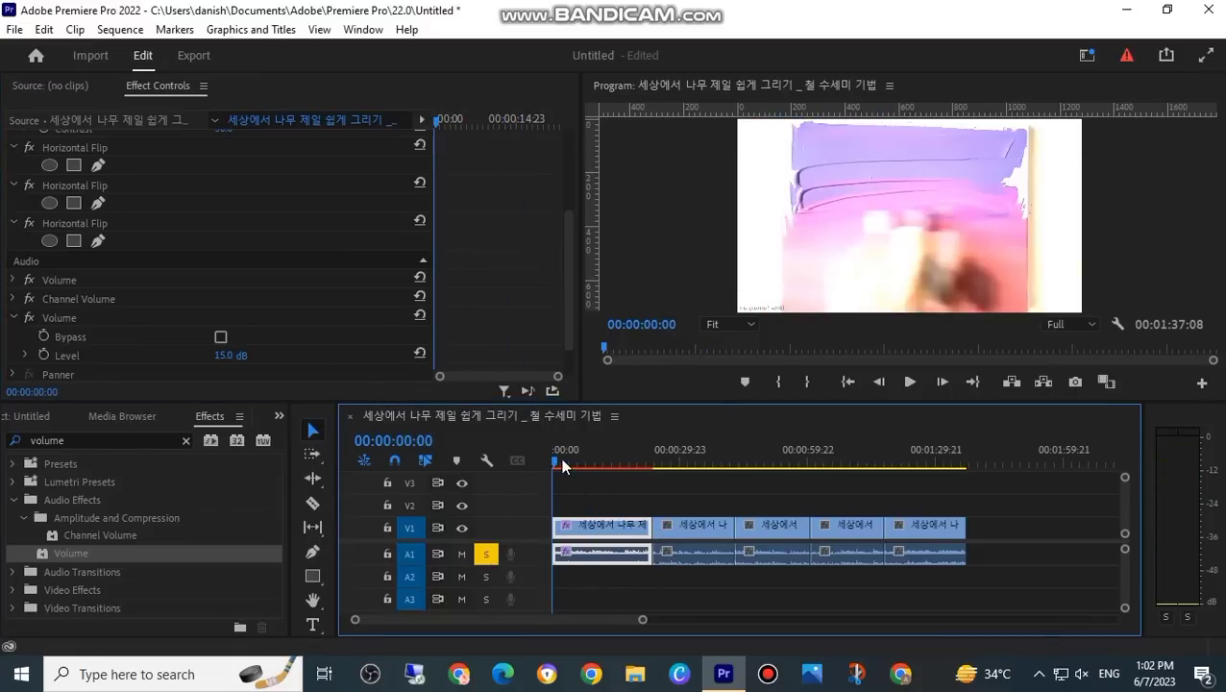
{"action": "left_click_drag", "start_coordinate": [562, 461], "coordinate": [438, 504]}
Step: Open the export settings, name the output file fshygk and choose the High Quality 720p HD preset
{"action": "left_click", "coordinate": [1210, 12]}
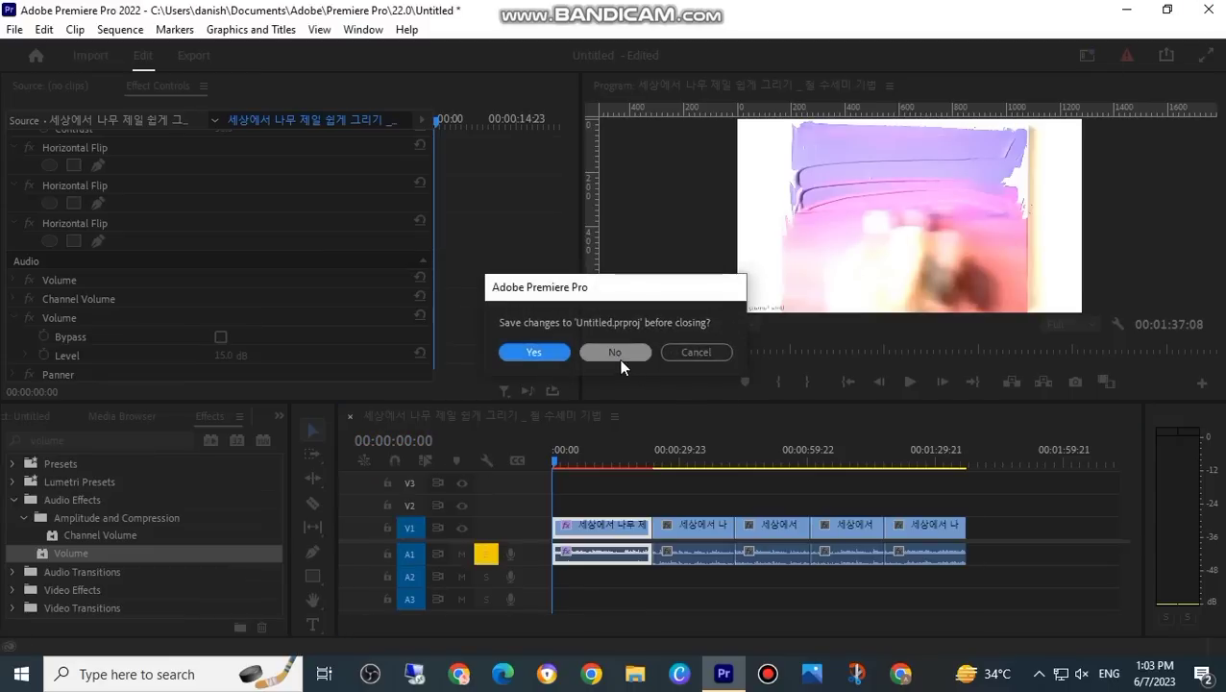
{"action": "left_click", "coordinate": [697, 353]}
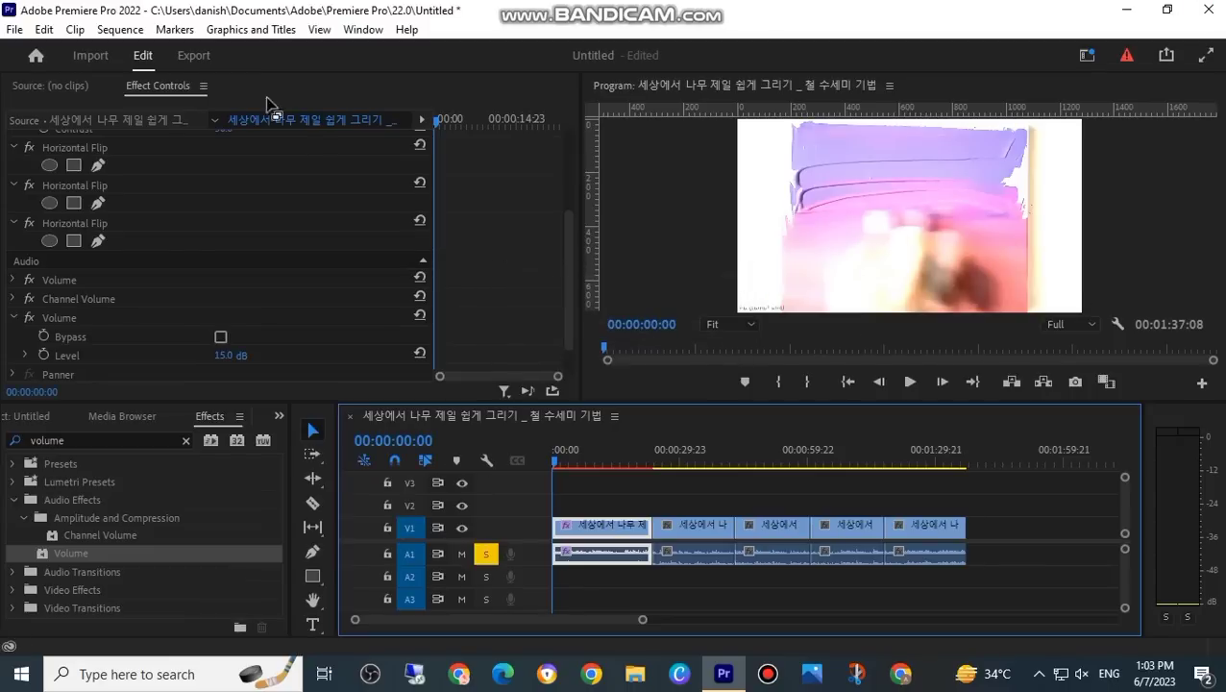
{"action": "left_click", "coordinate": [199, 59]}
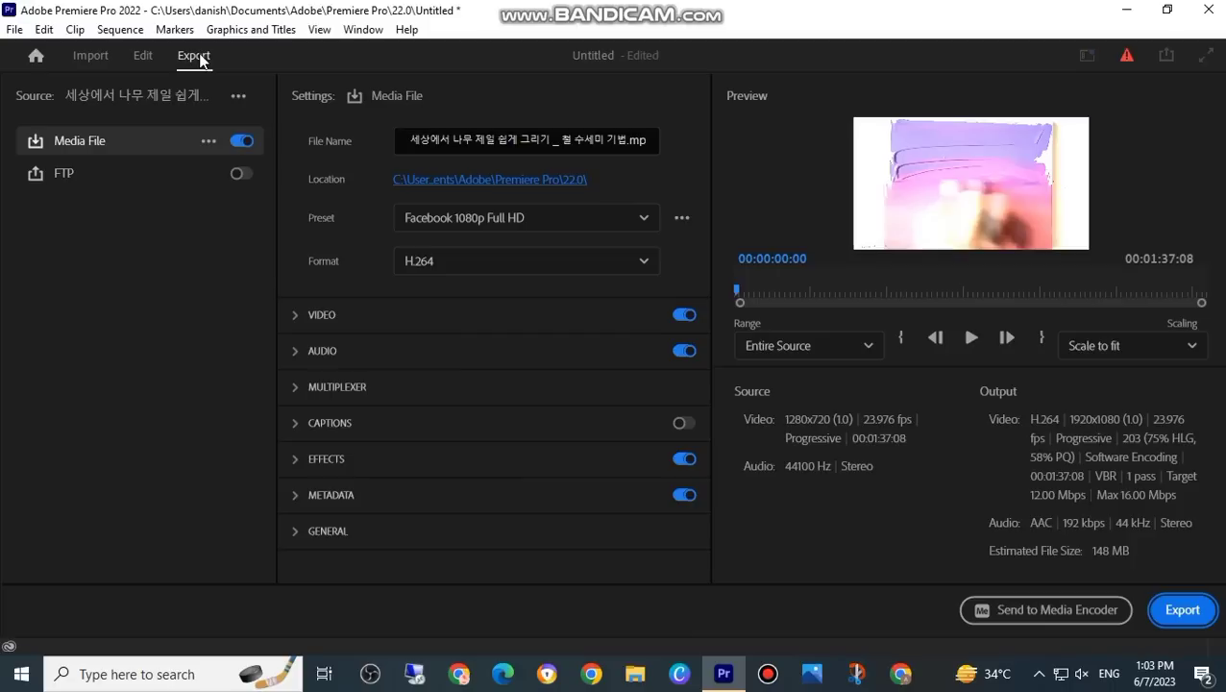
{"action": "left_click", "coordinate": [550, 146]}
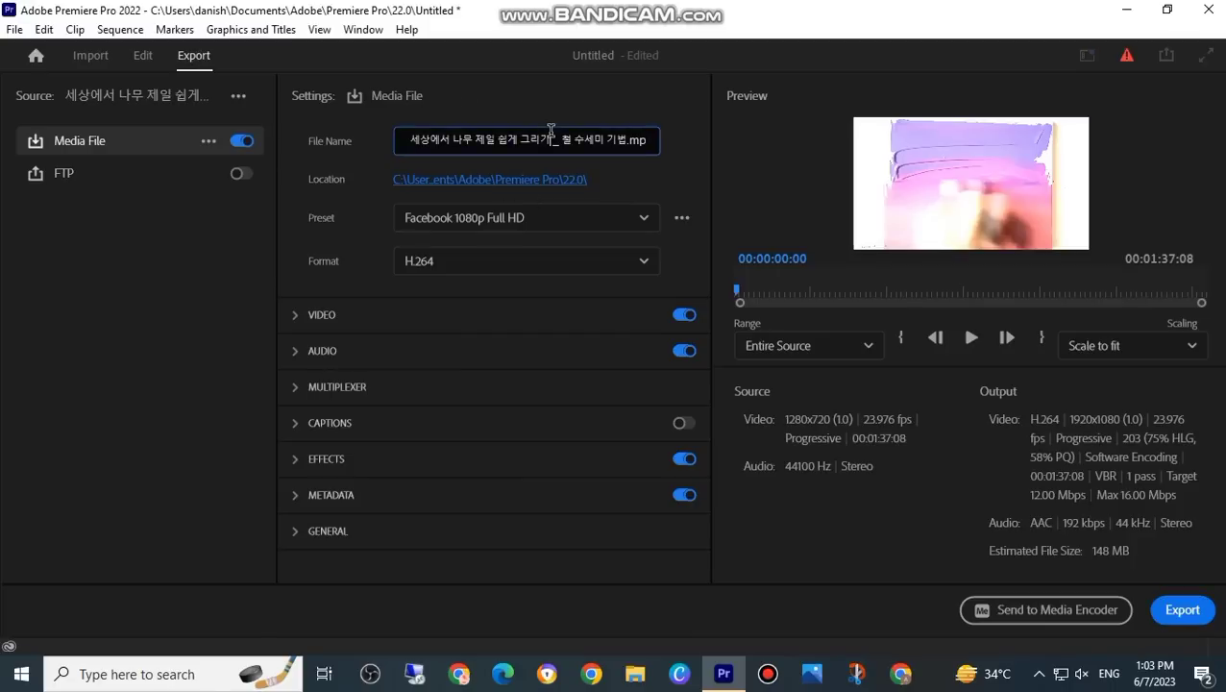
{"action": "double_click", "coordinate": [550, 149]}
{"action": "key", "text": "BackSpace"}
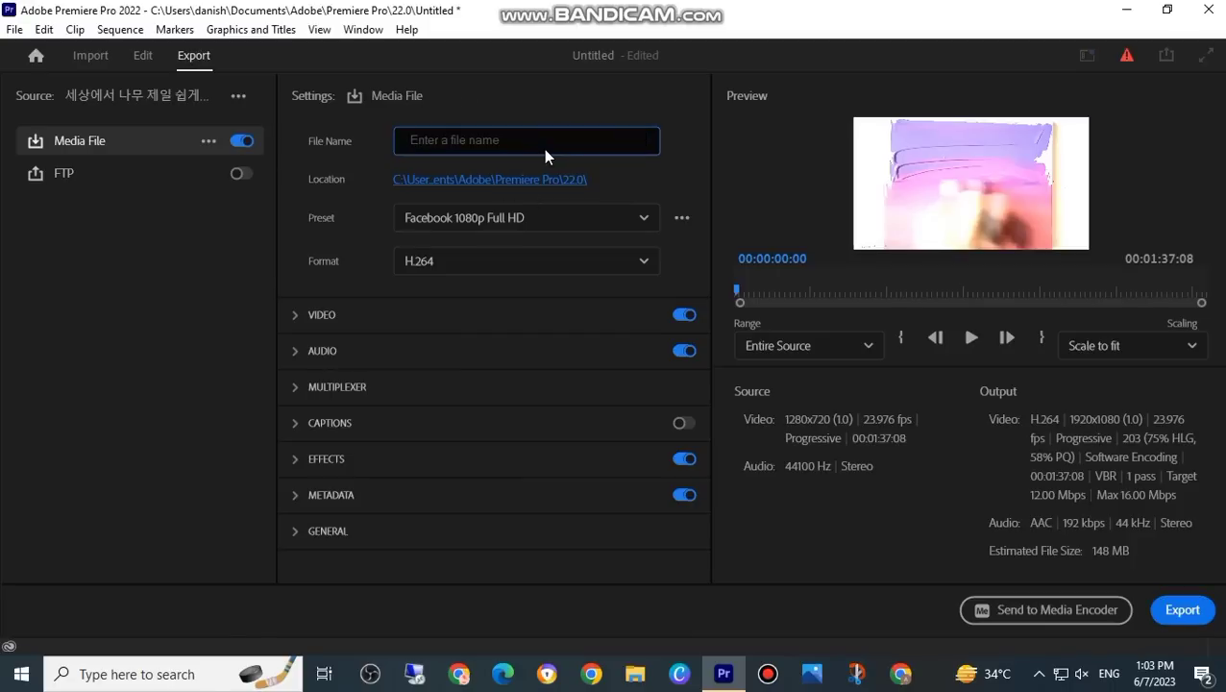
{"action": "type", "text": "fshygk"}
{"action": "left_click", "coordinate": [641, 219]}
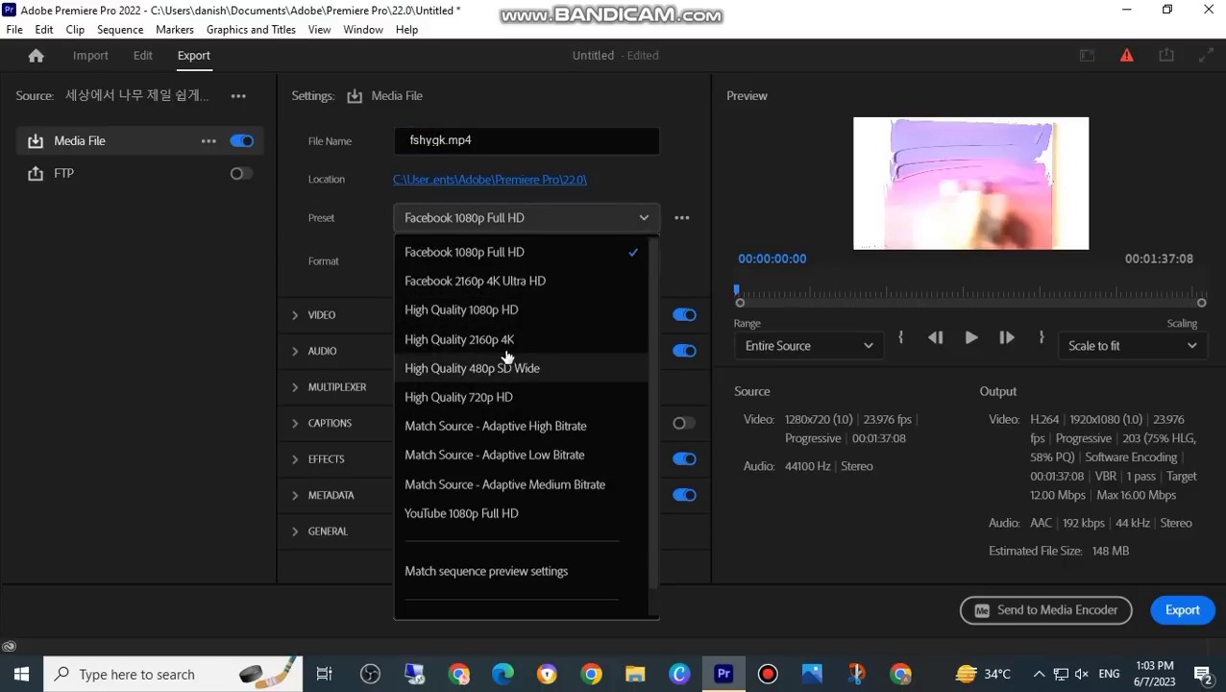
{"action": "left_click", "coordinate": [490, 400]}
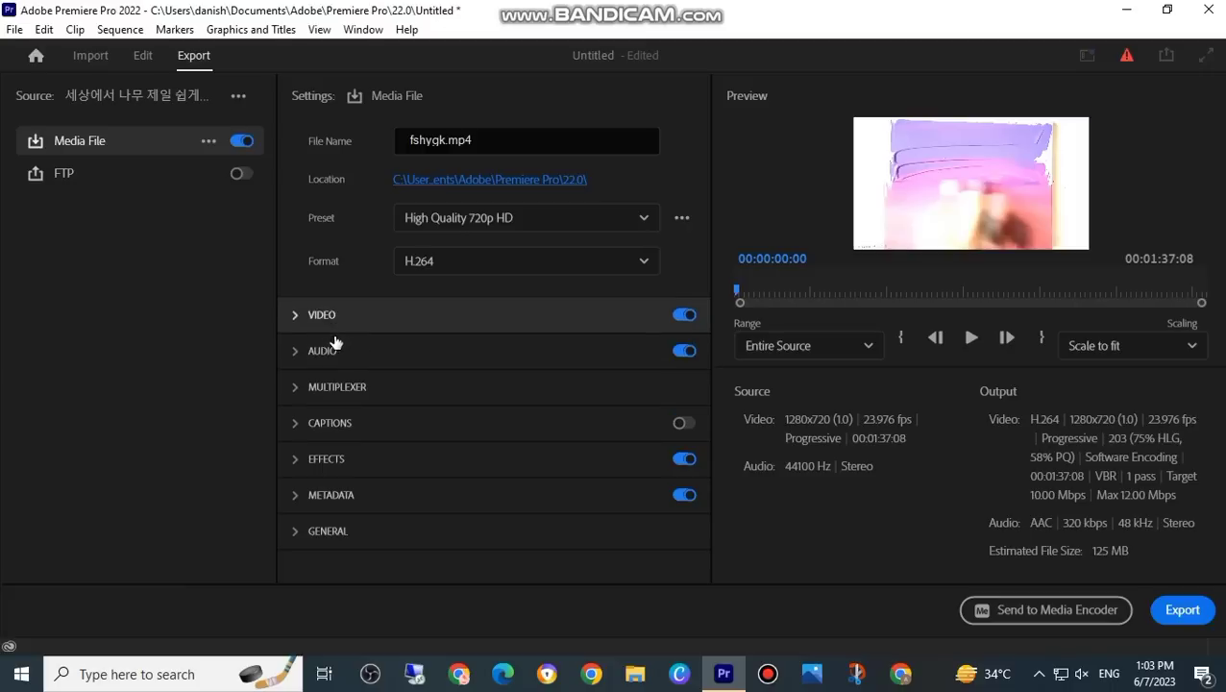
Step: Start exporting the sequence with the chosen settings and cancel the encoding
{"action": "left_click", "coordinate": [1183, 611]}
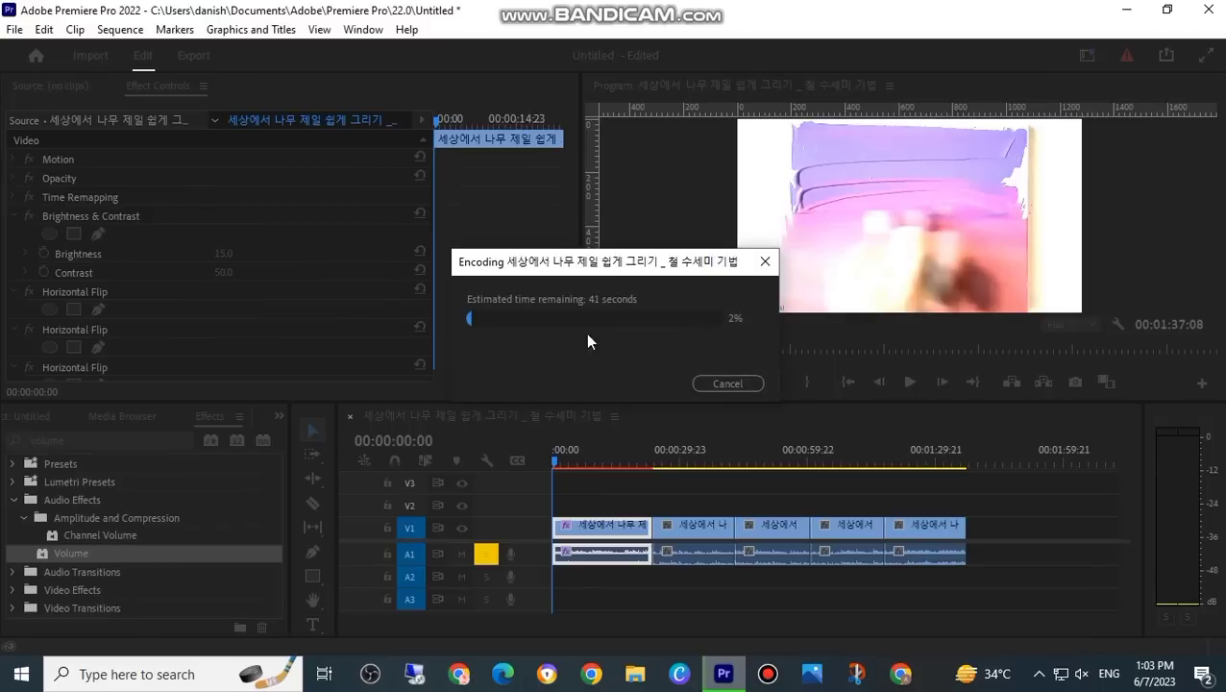
{"action": "left_click", "coordinate": [764, 261]}
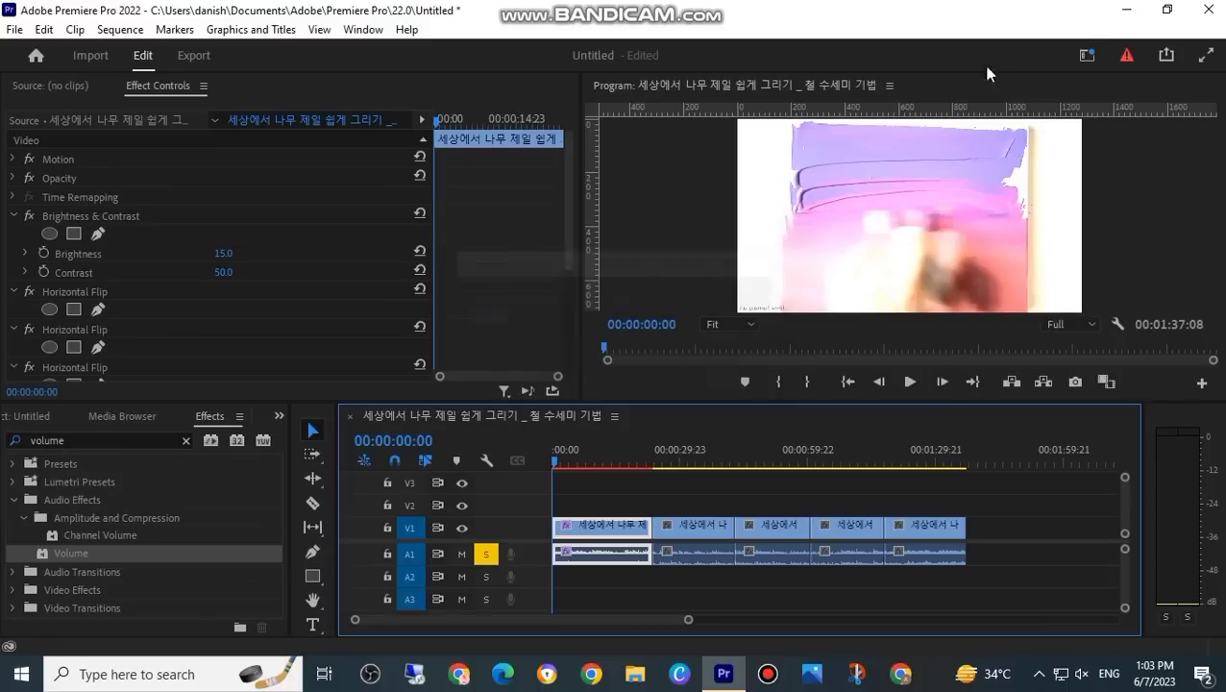
Step: Close the program without saving the changes to the Untitled project
{"action": "left_click", "coordinate": [1208, 9]}
{"action": "left_click", "coordinate": [622, 352]}
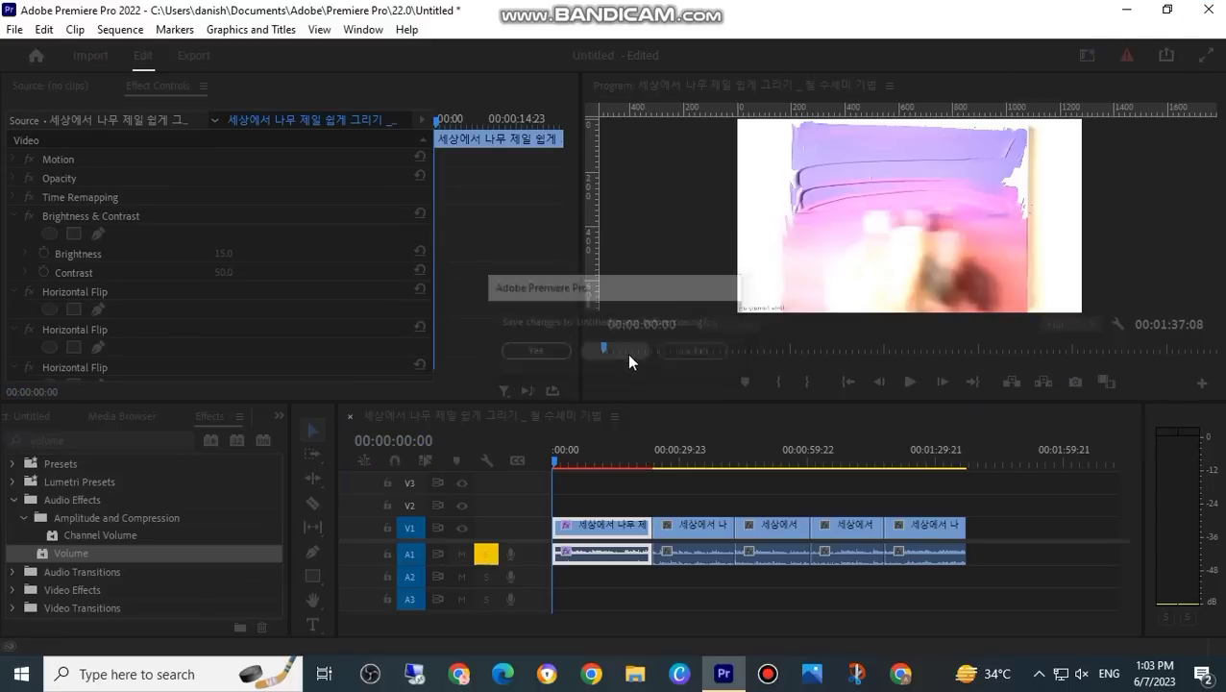